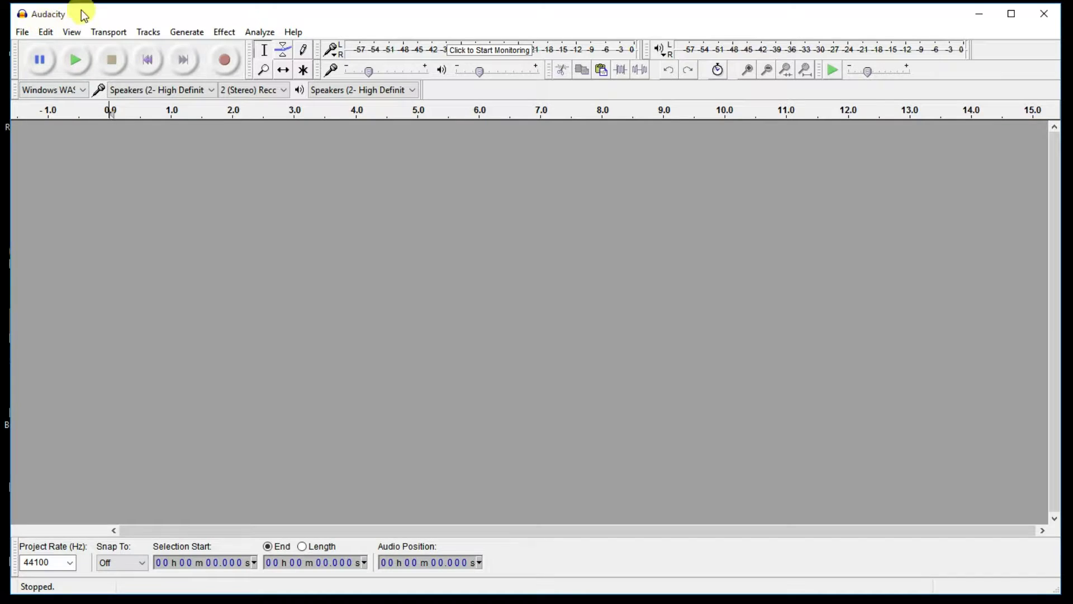
View the program's version and credits information, then close it.
click(288, 33)
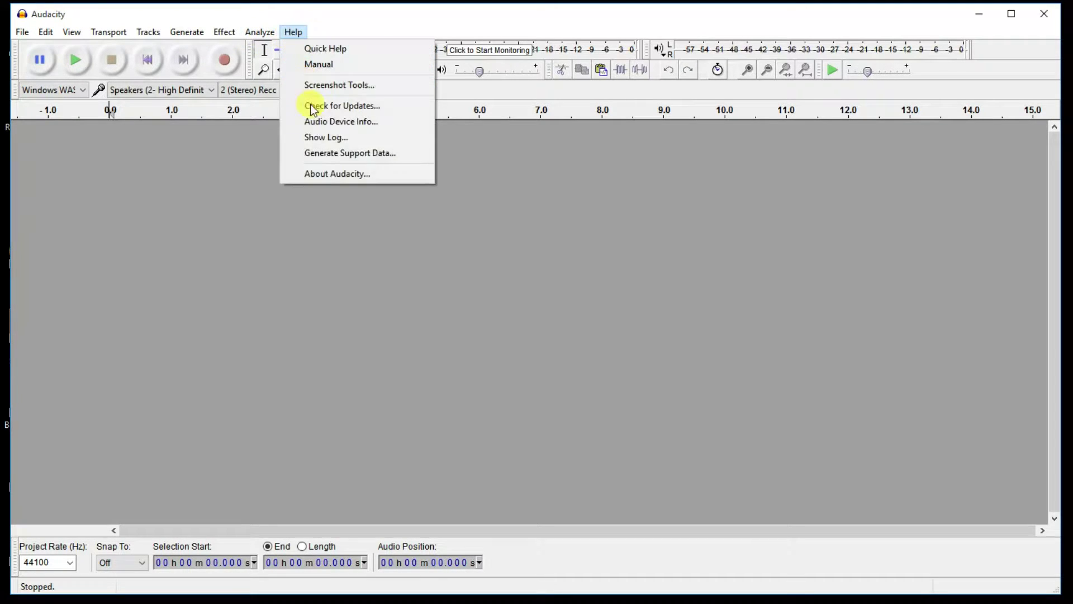
click(337, 176)
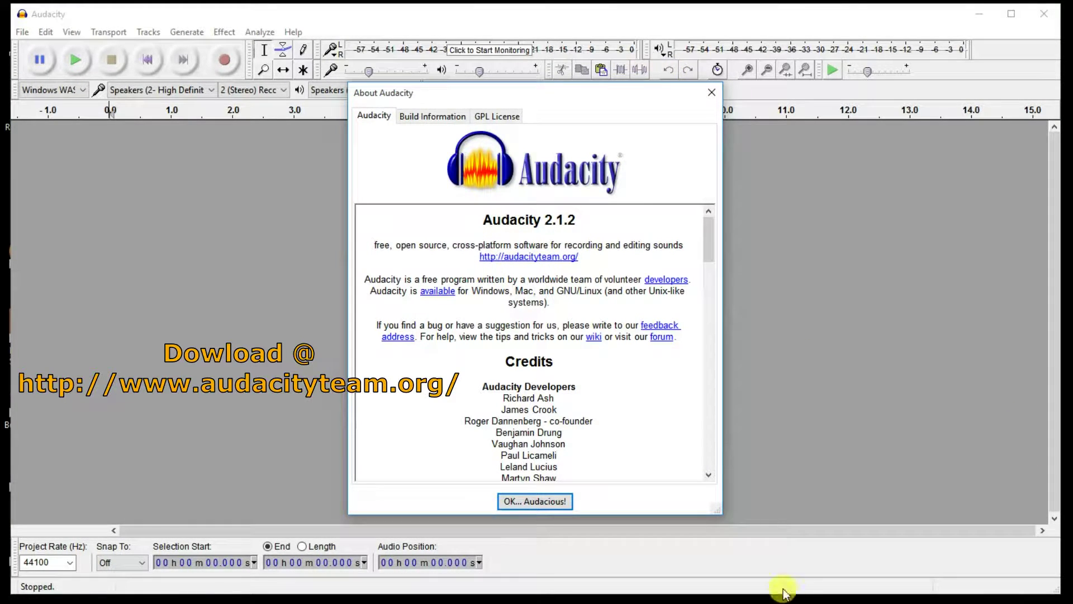
click(547, 505)
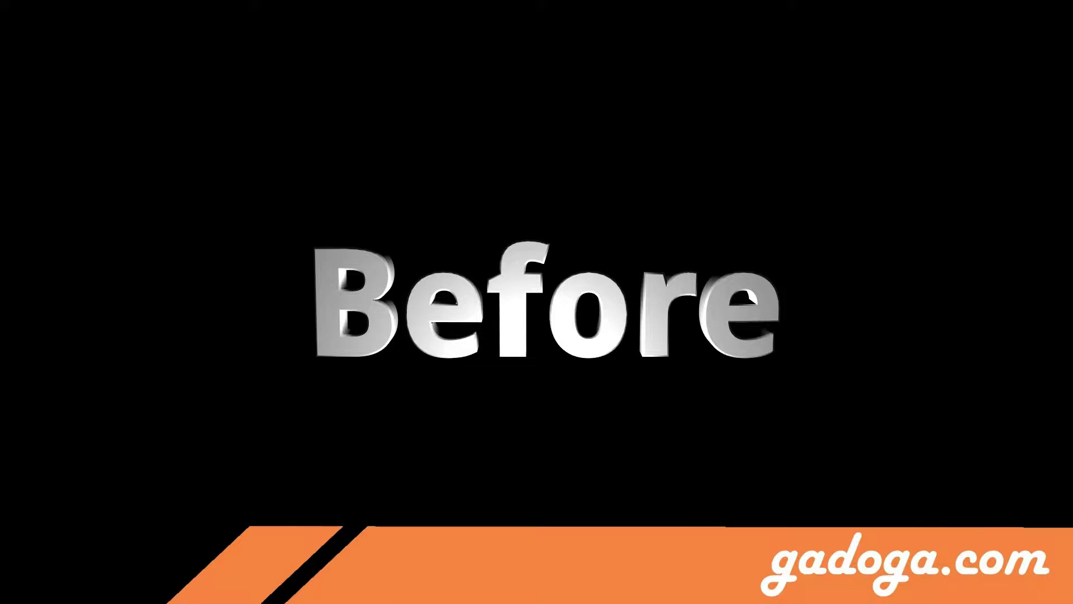
click(76, 61)
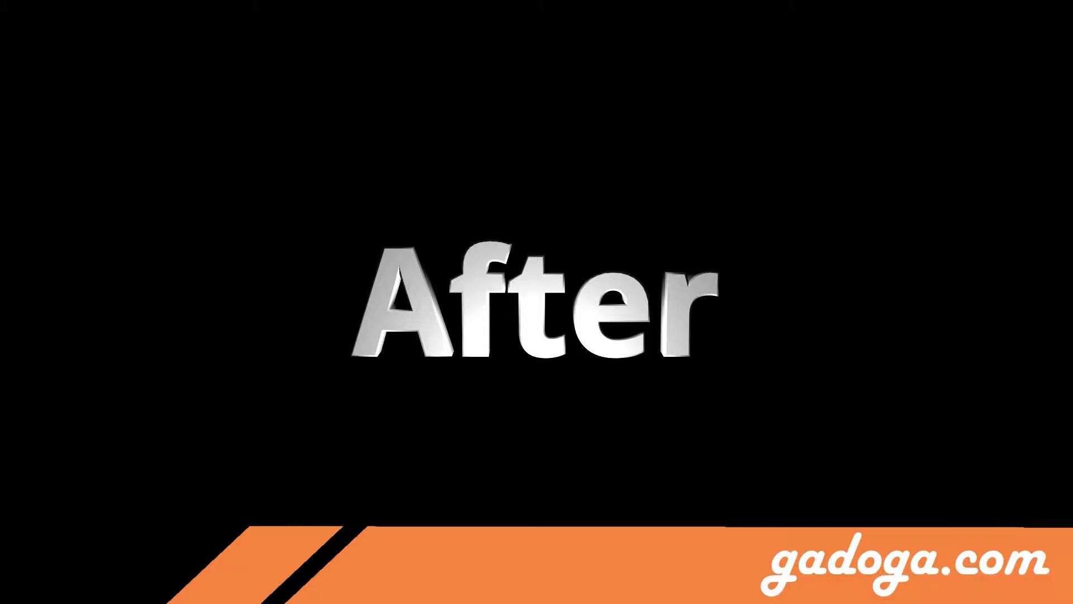
click(74, 65)
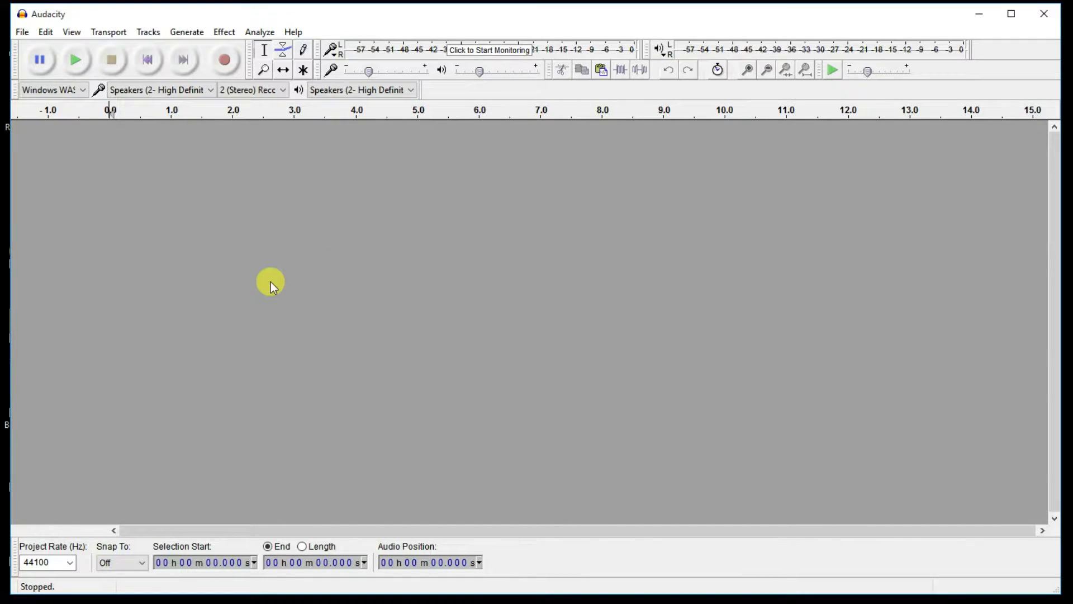
Open the audio file noisu.mp3 from the "cleaner & louder audacity" folder.
click(25, 31)
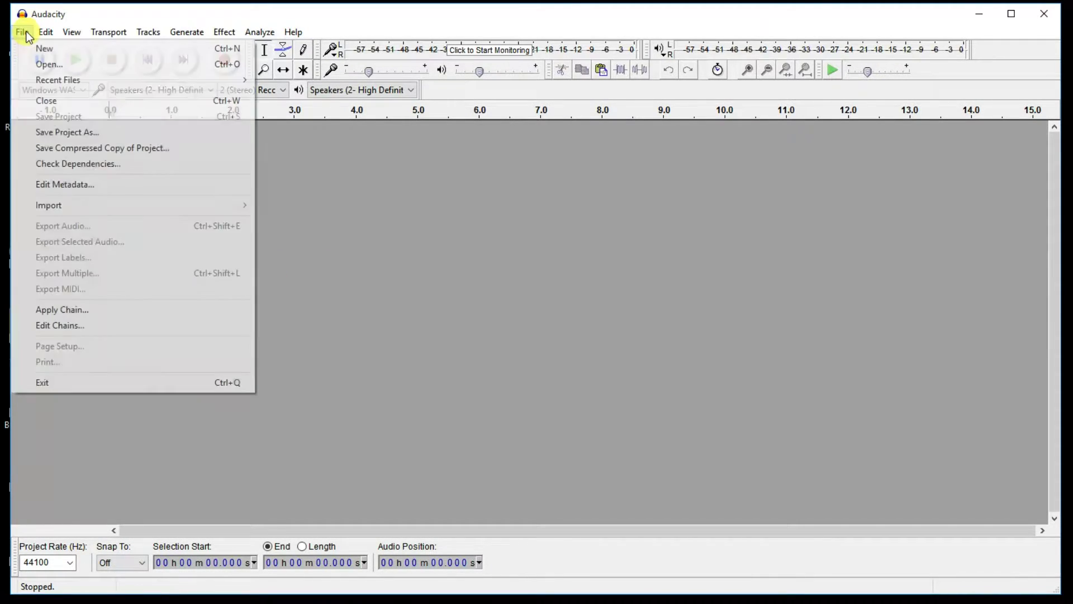
click(42, 66)
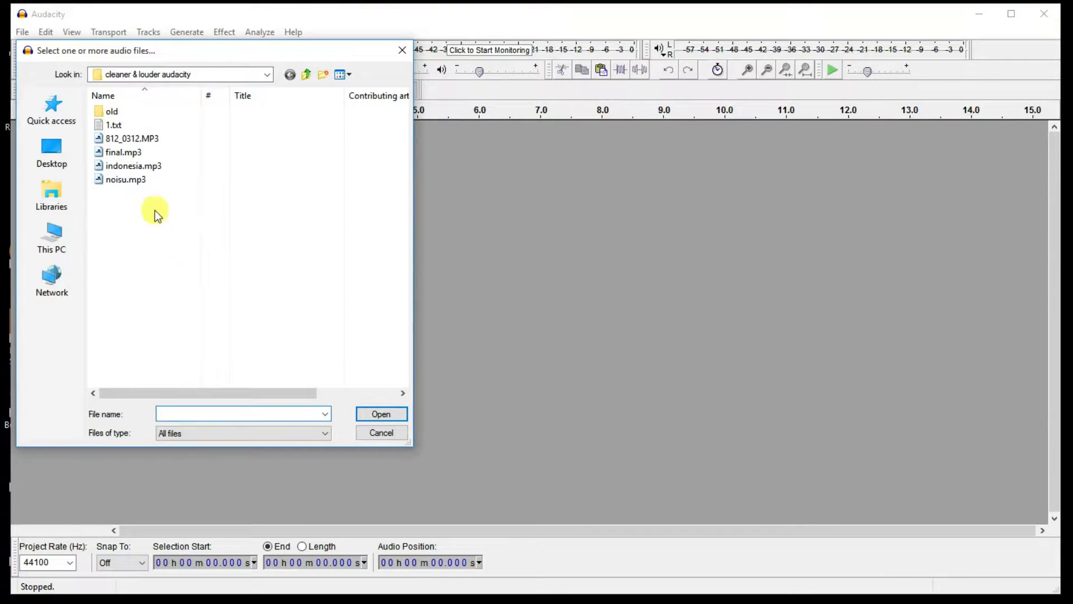
double_click(122, 183)
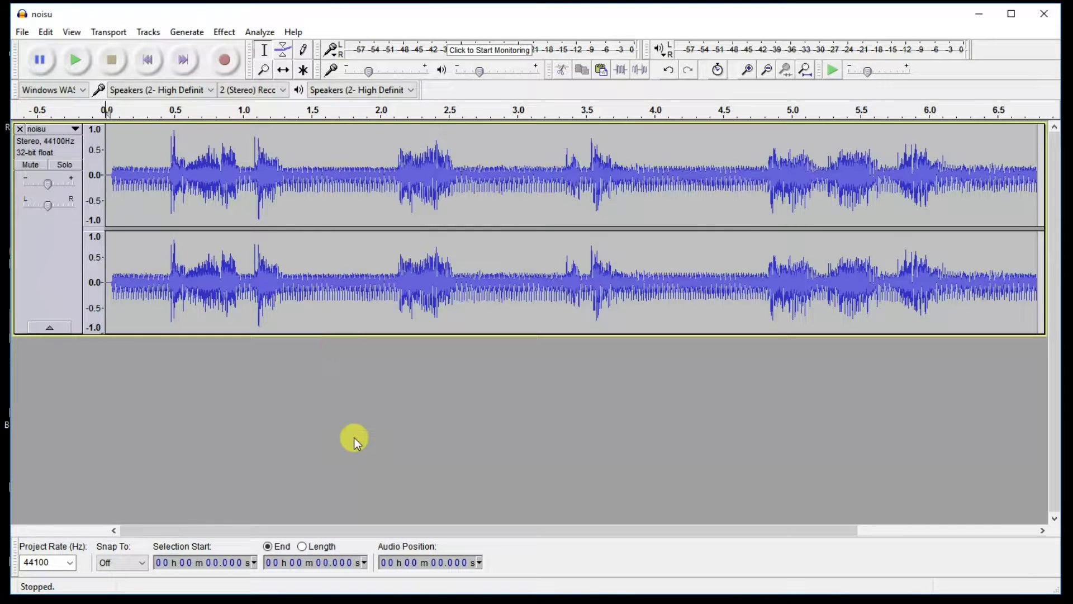
Capture a Noise Reduction noise profile from the speech-free passage between about 2.68 s and 3.24 s.
click(296, 162)
drag(296, 162, 379, 169)
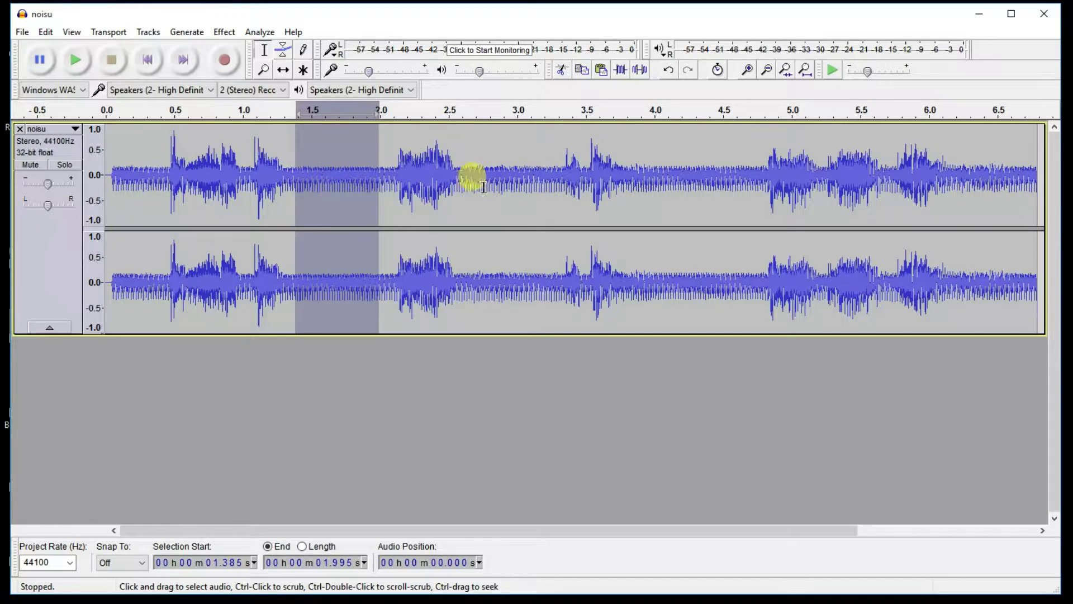
drag(473, 164, 549, 188)
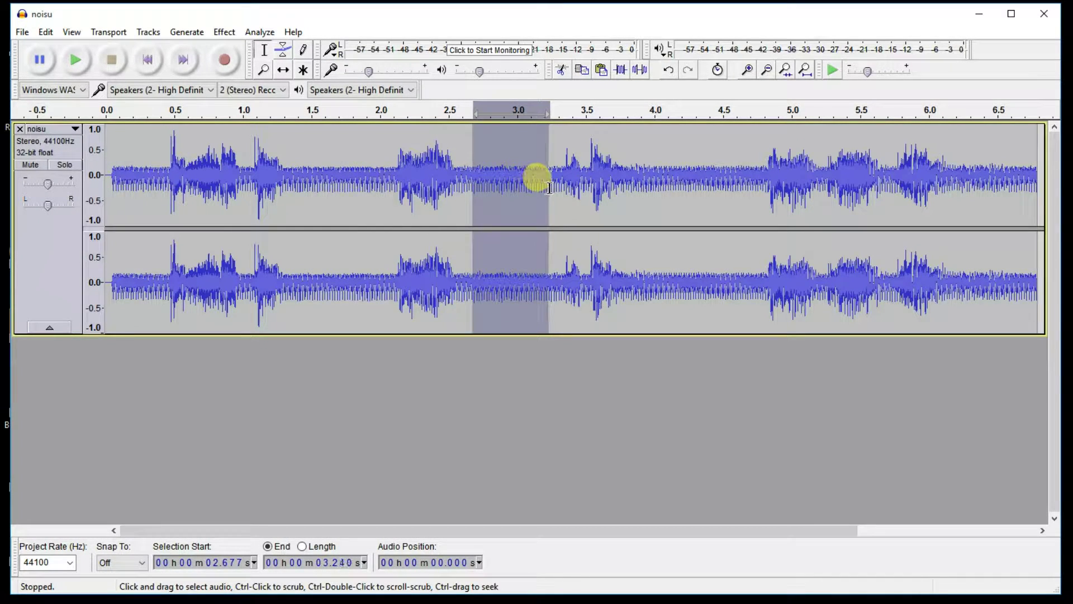
click(226, 32)
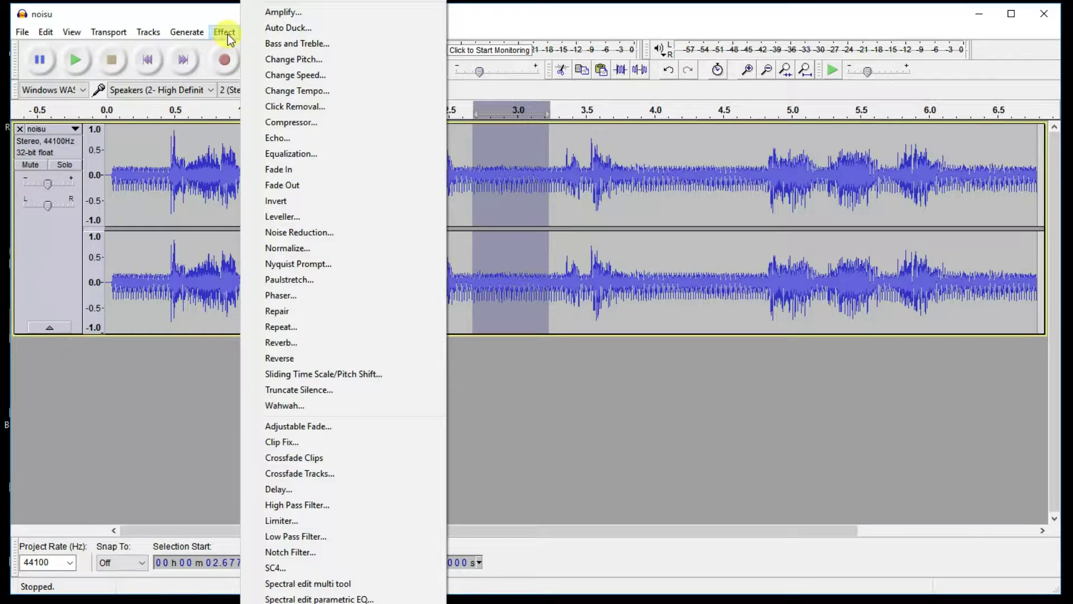
click(324, 231)
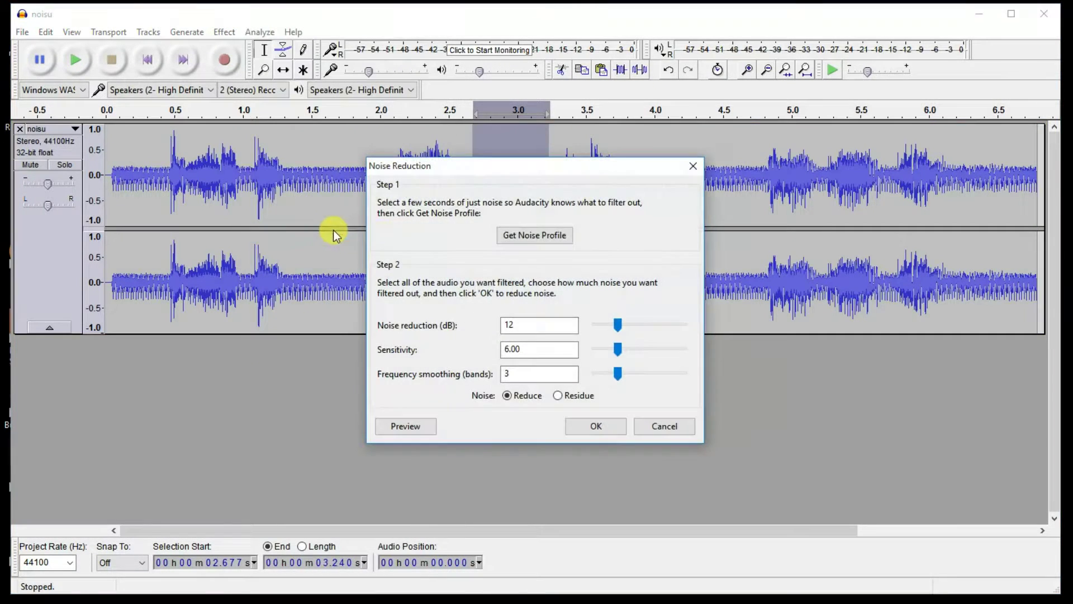
click(535, 236)
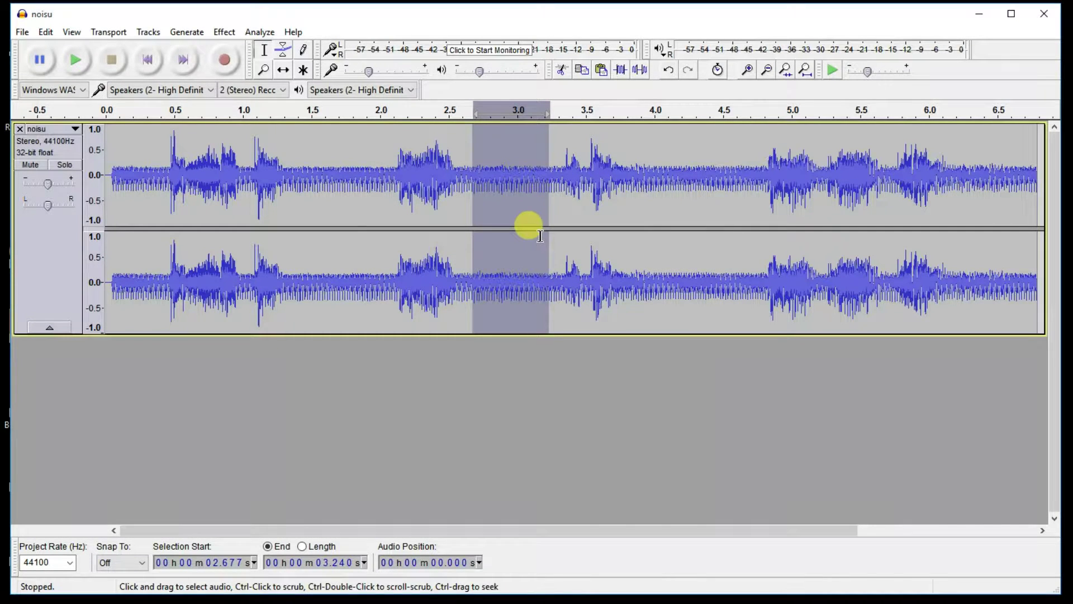
Select the entire track and apply Noise Reduction using the captured noise profile.
key(ctrl+a)
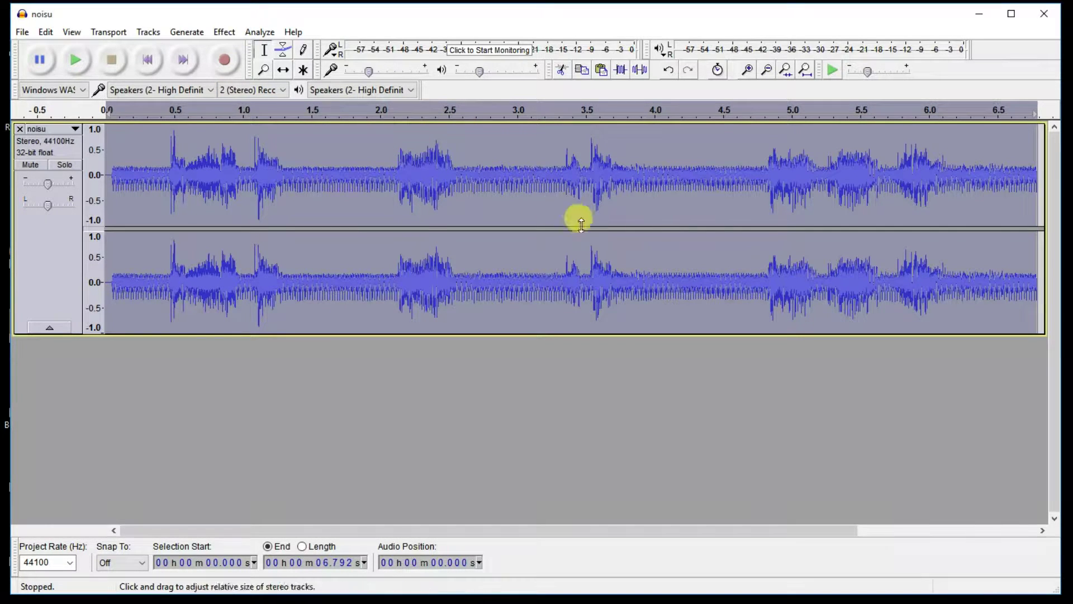
click(223, 34)
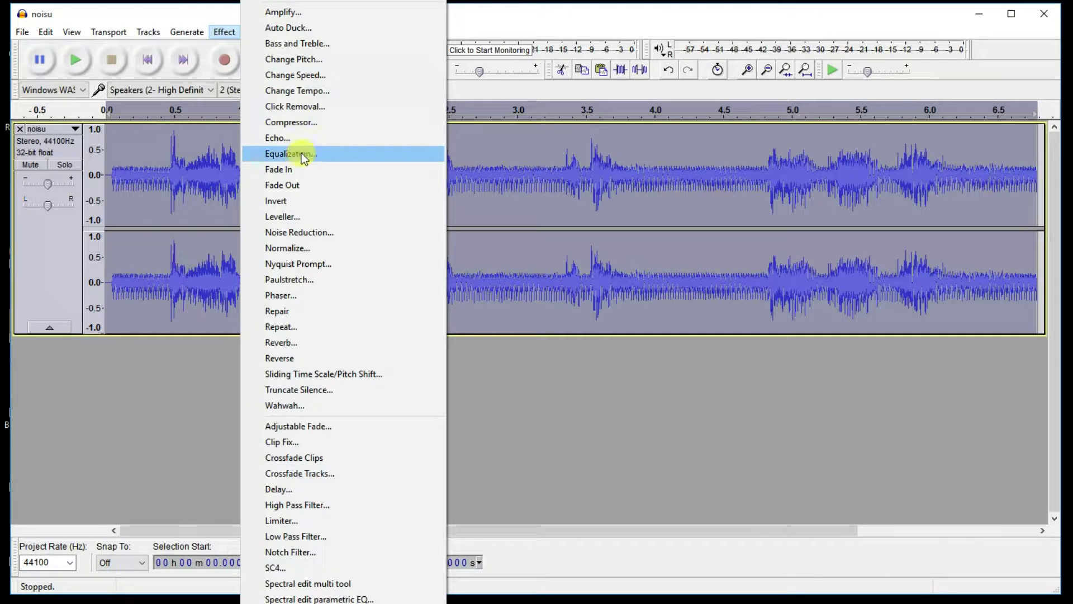
click(327, 232)
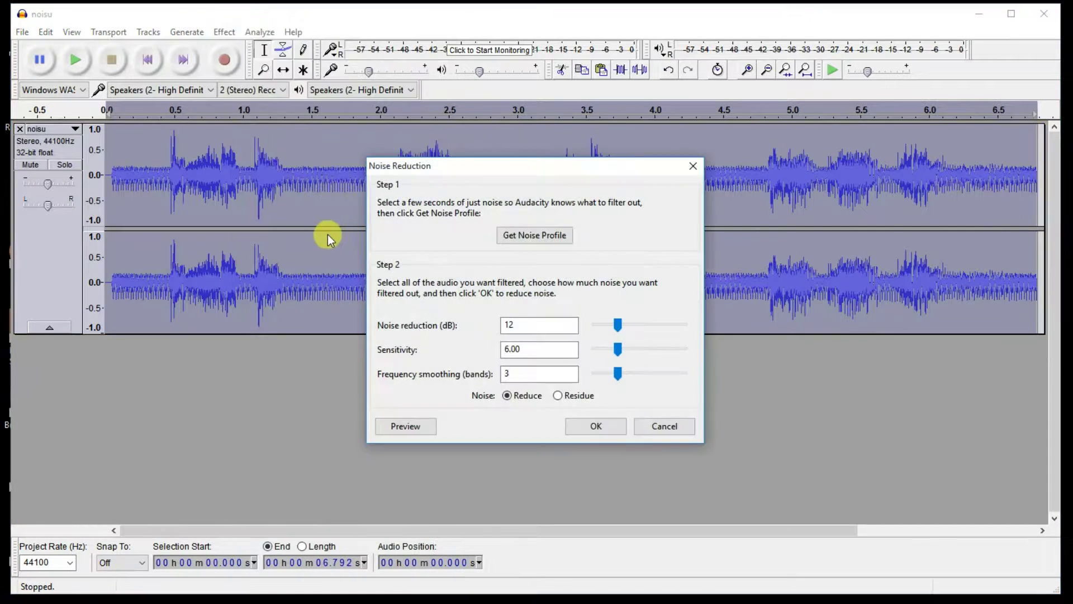
click(607, 425)
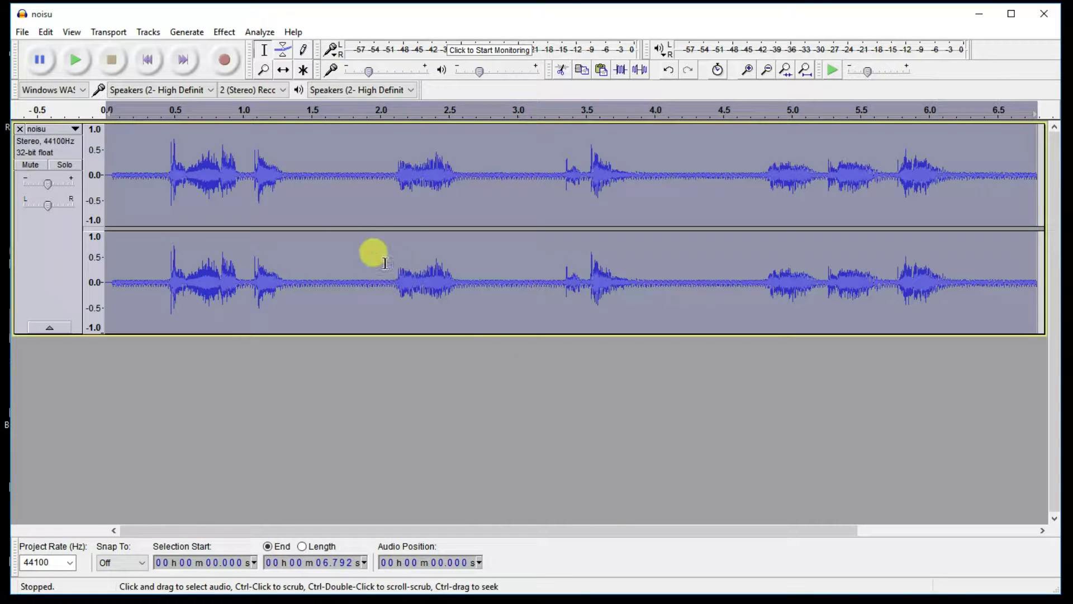
Capture a new noise profile from the remaining noise between about 1.44 s and 2.04 s.
click(302, 173)
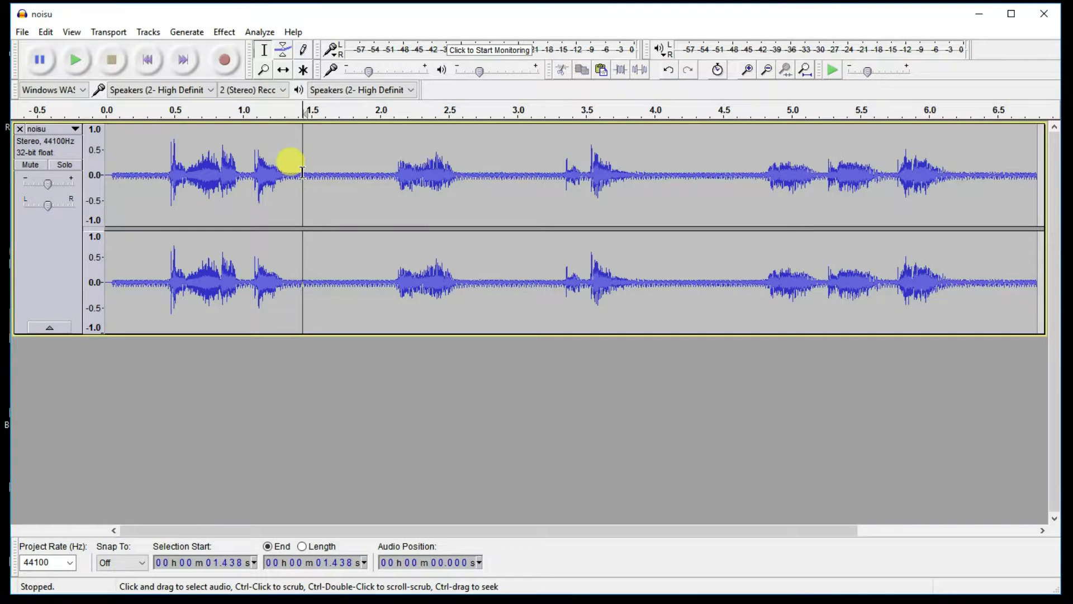
drag(302, 172, 385, 175)
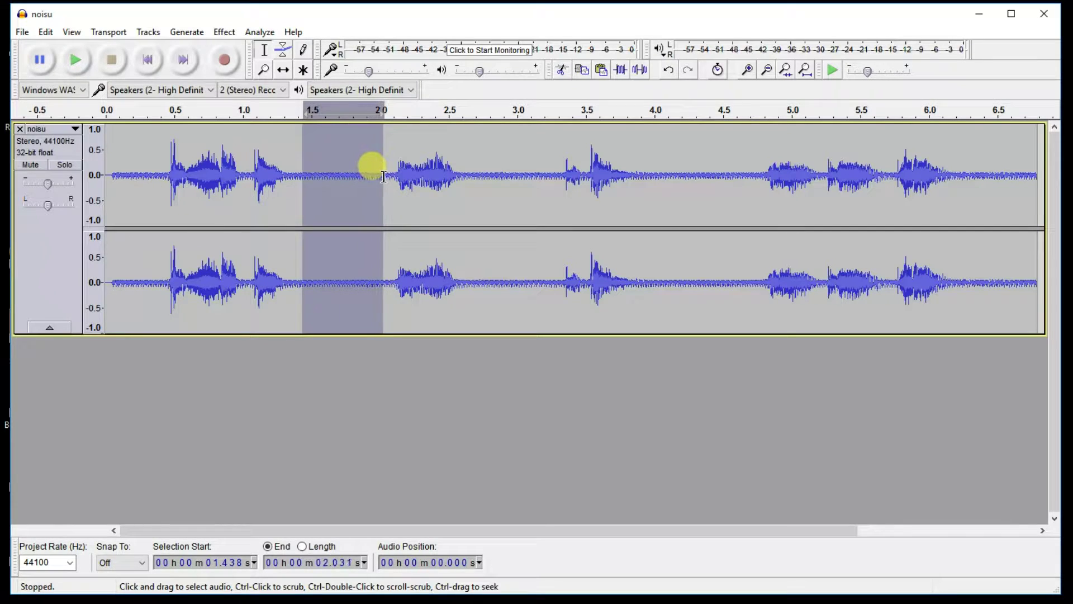
click(222, 33)
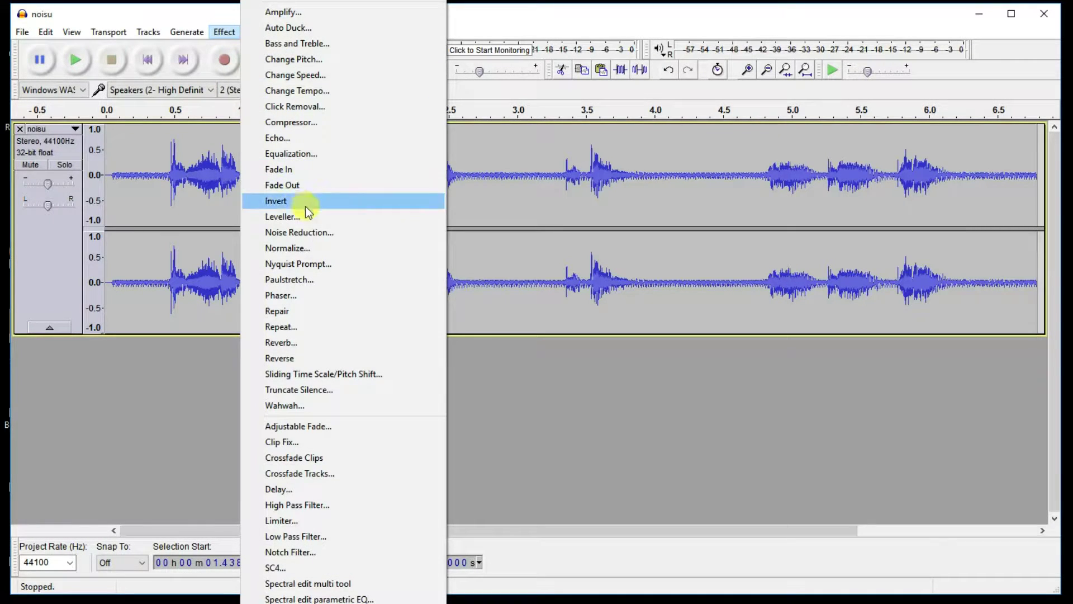
click(321, 233)
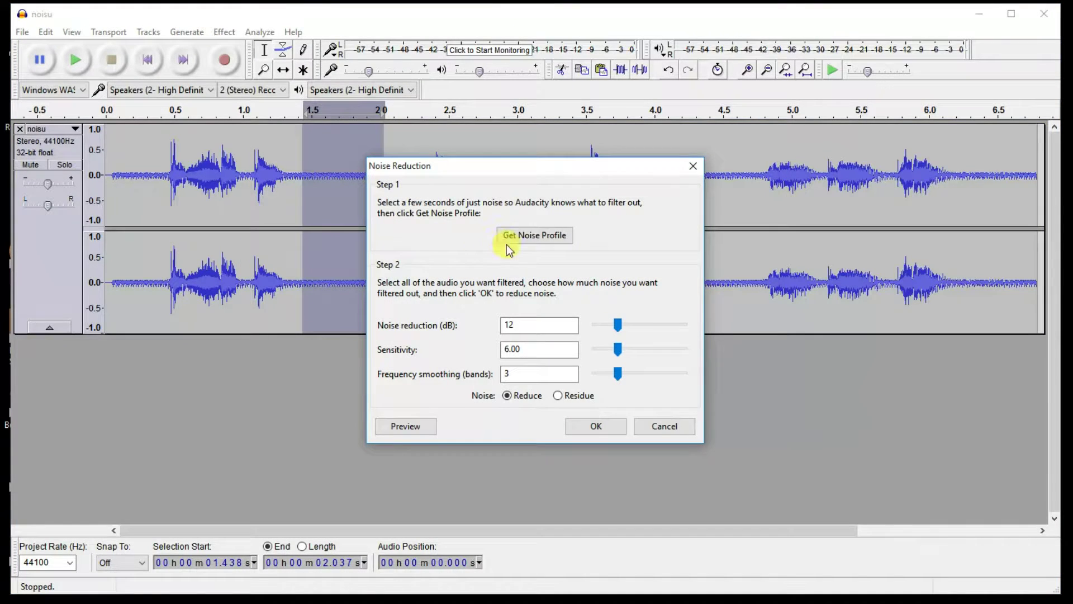
click(551, 241)
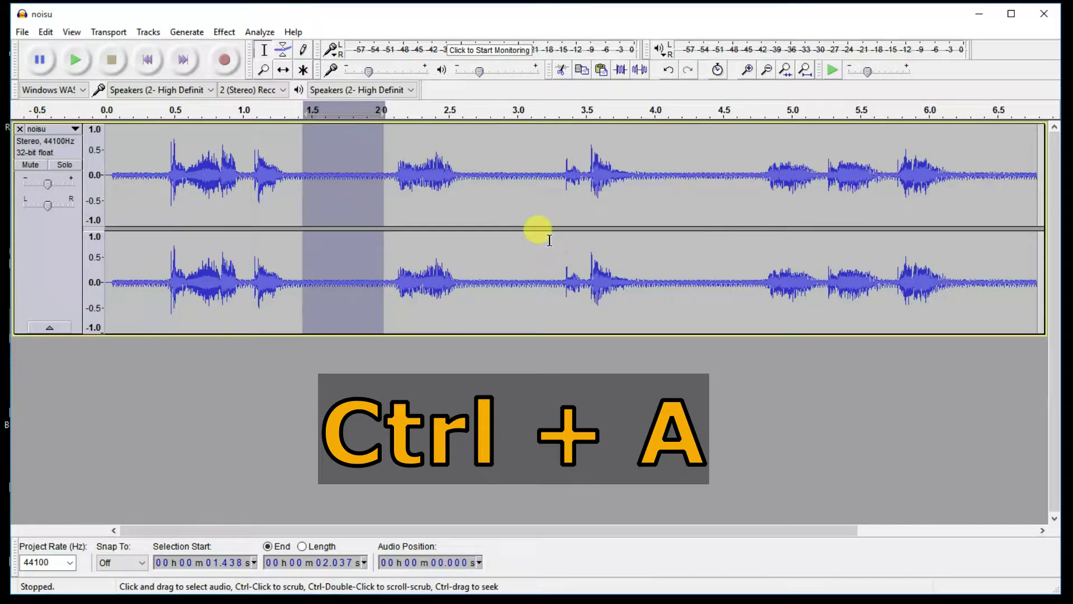
Apply a second Noise Reduction pass to the whole track with the new noise profile.
click(472, 210)
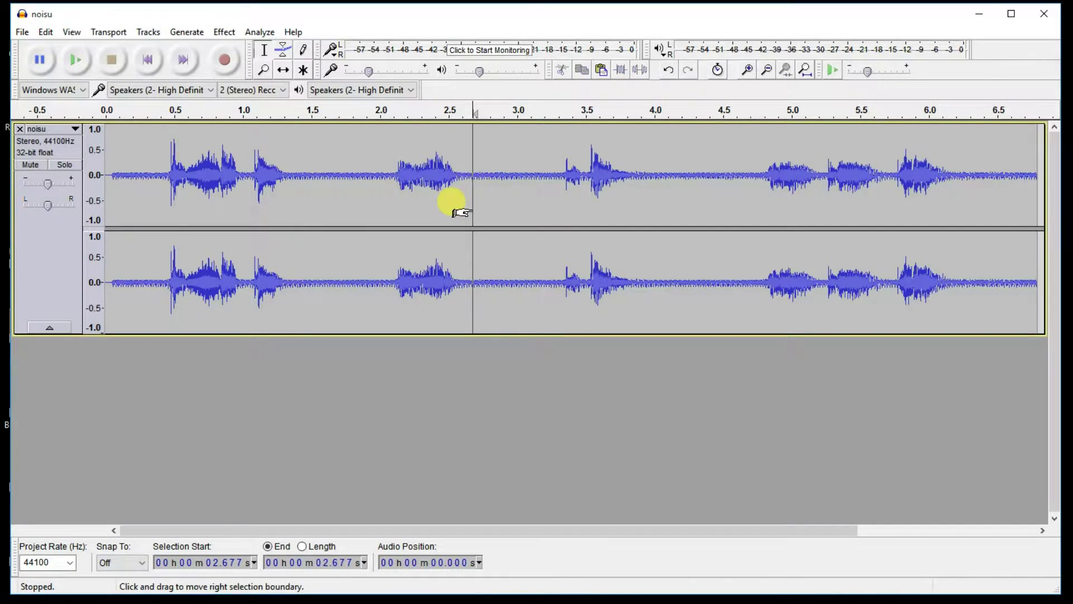
key(ctrl+a)
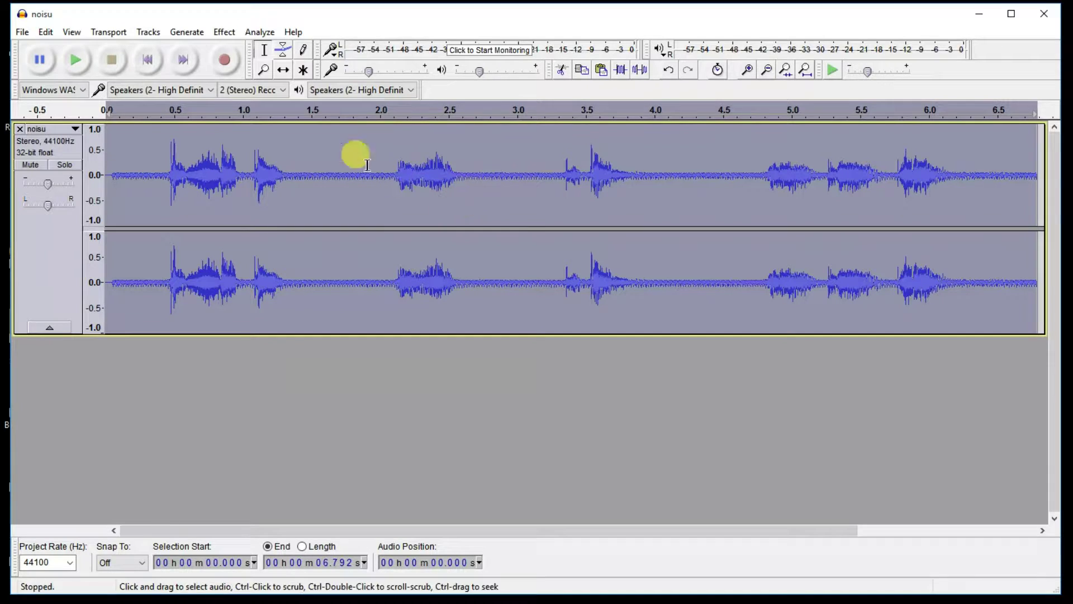
click(225, 32)
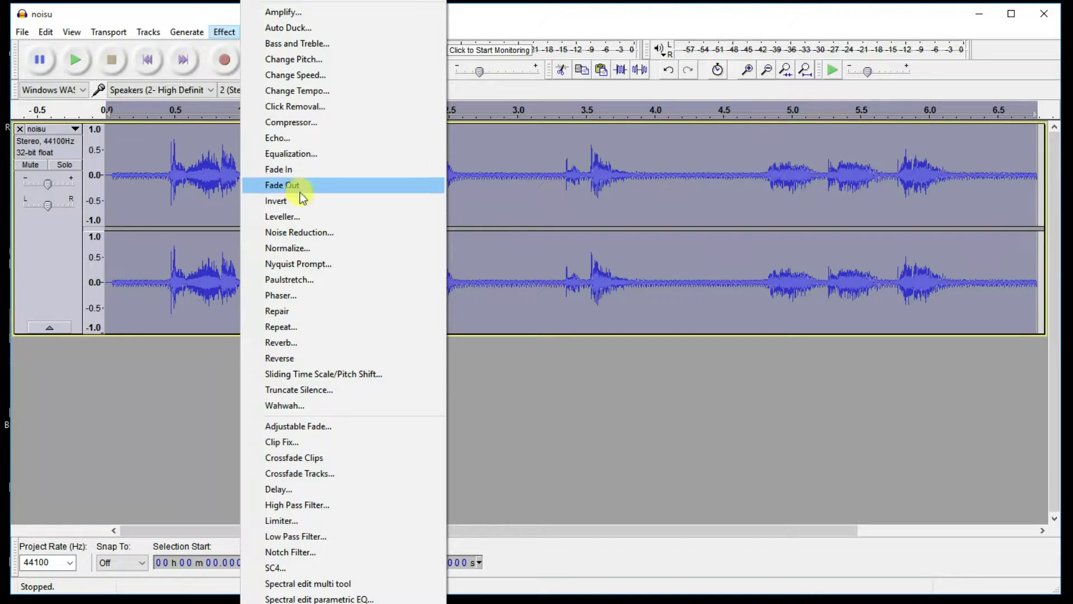
click(320, 231)
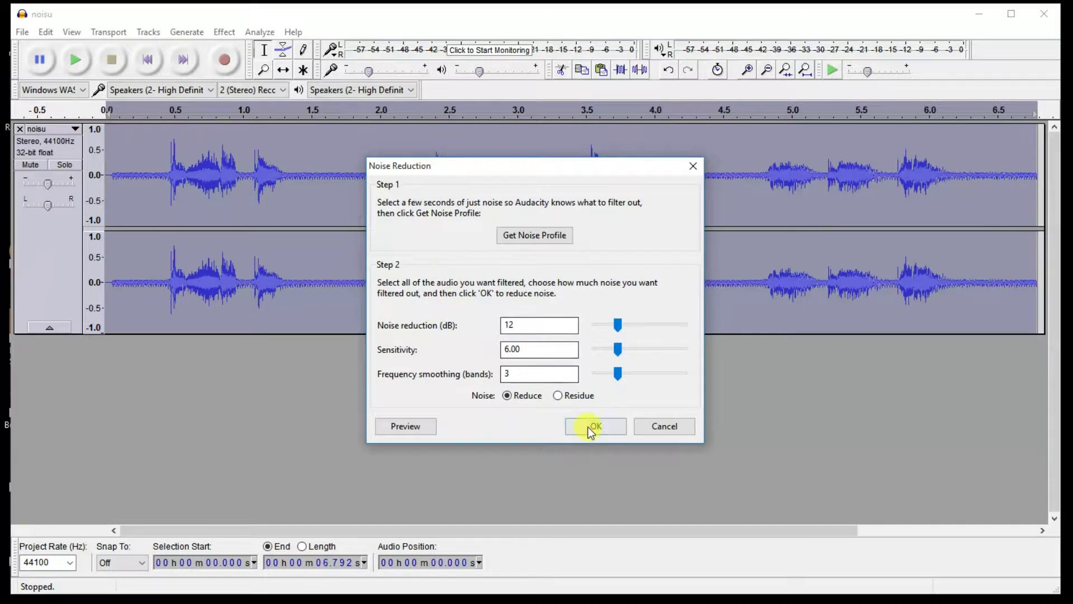
click(588, 427)
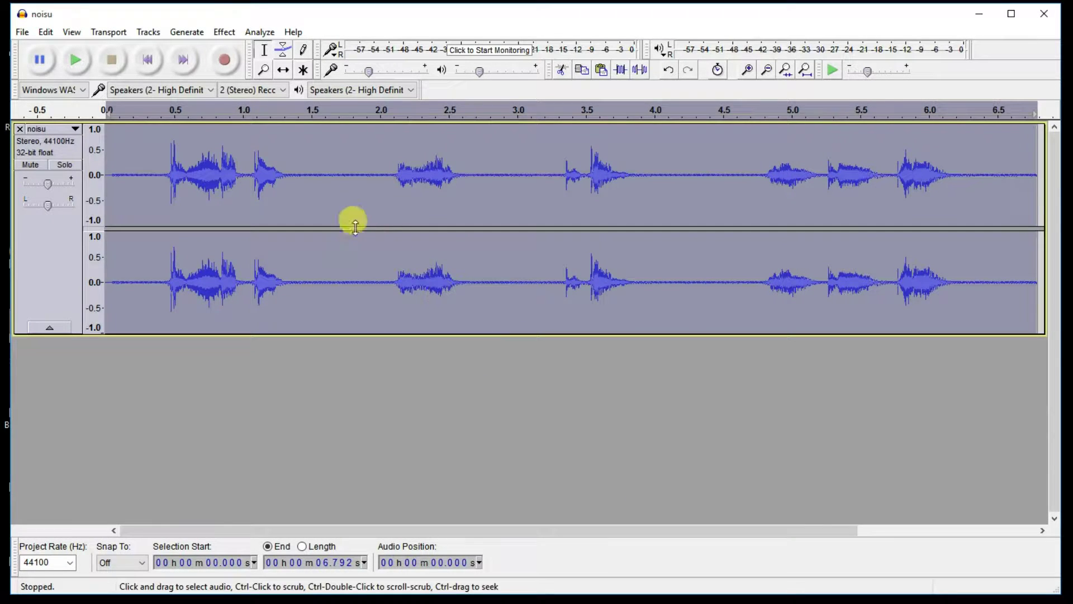
Capture a third noise profile from the quiet passage between about 1.45 s and 1.95 s.
click(321, 203)
drag(304, 172, 372, 174)
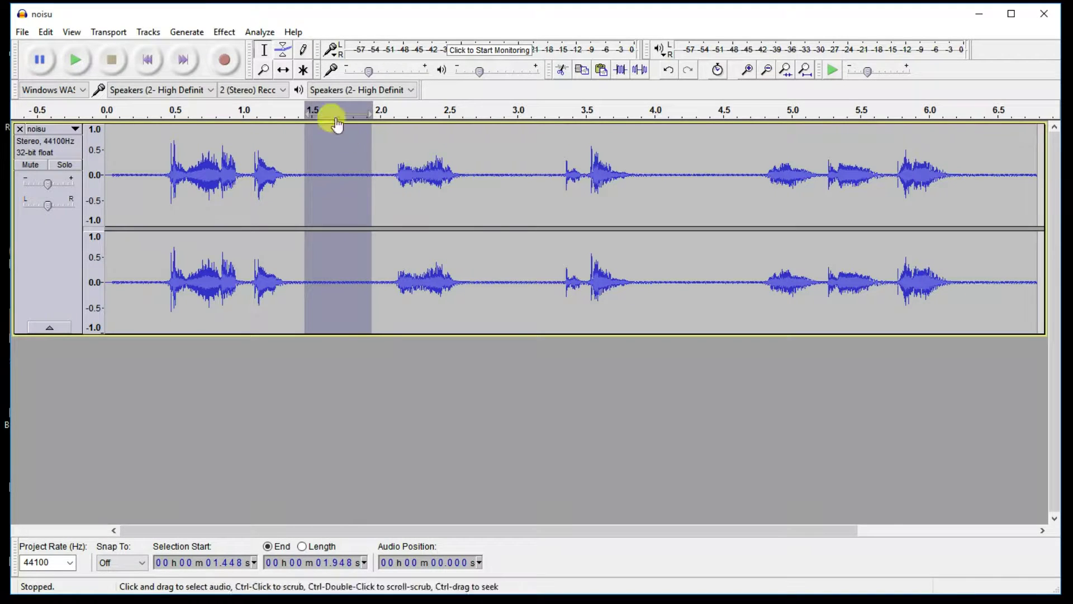
click(224, 32)
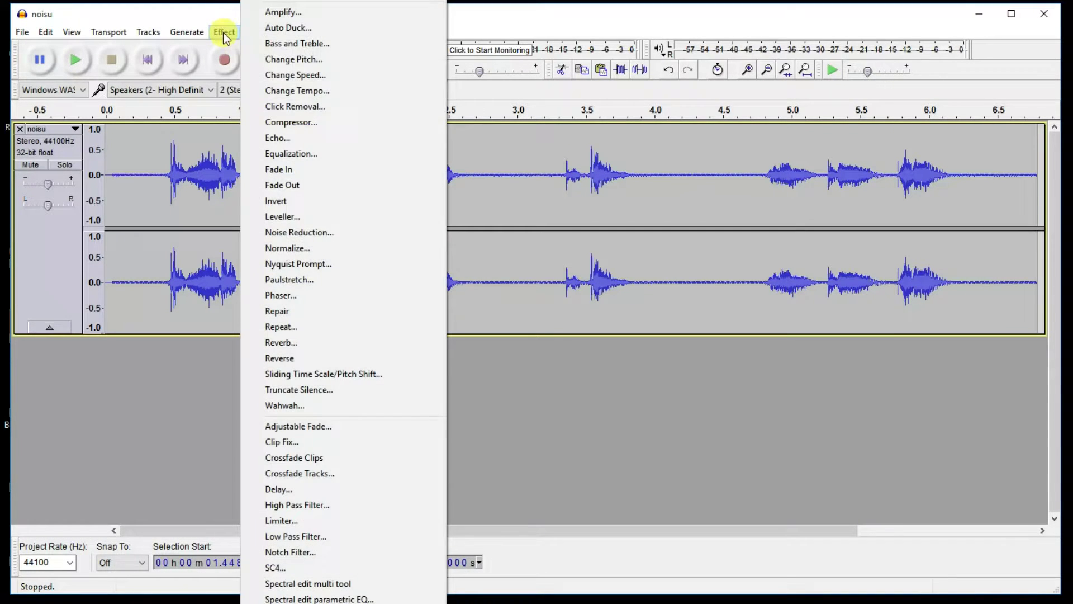
click(319, 233)
click(528, 236)
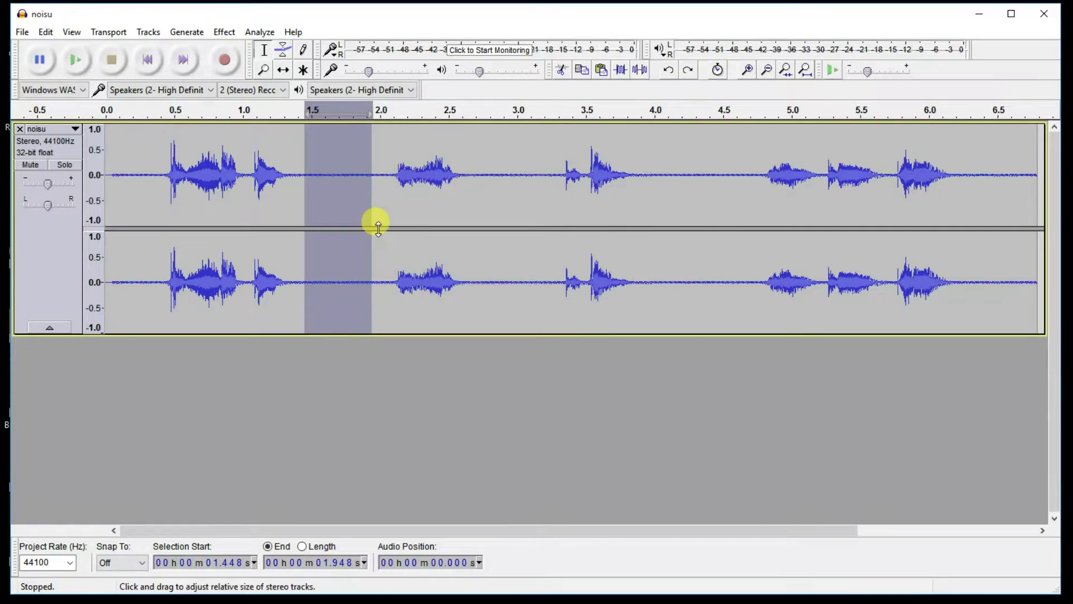
Apply a third Noise Reduction pass to the complete track with the latest noise profile.
double_click(369, 218)
click(224, 32)
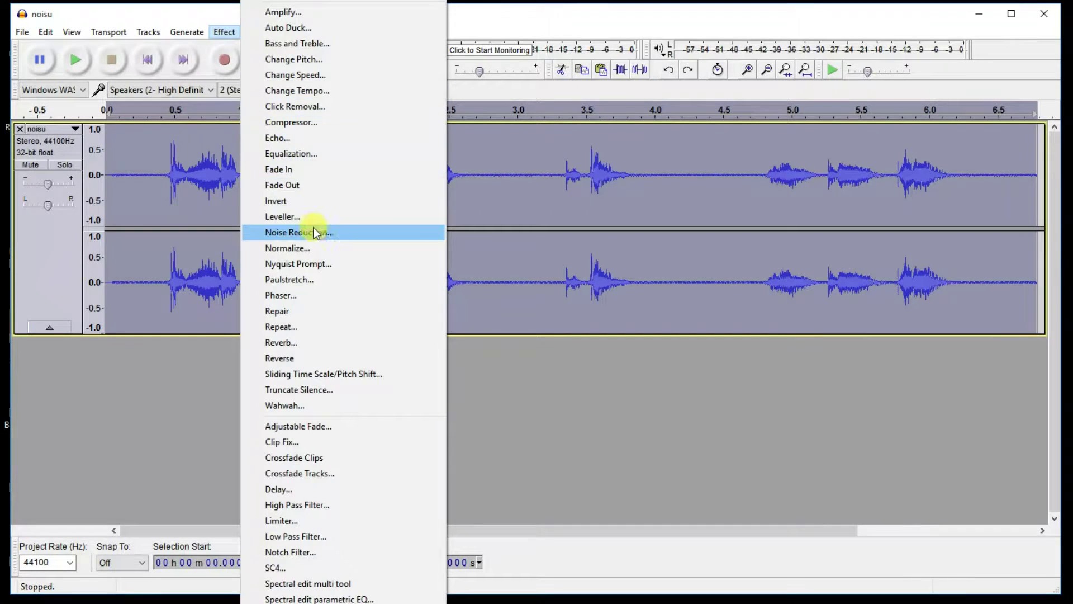
click(313, 231)
click(596, 426)
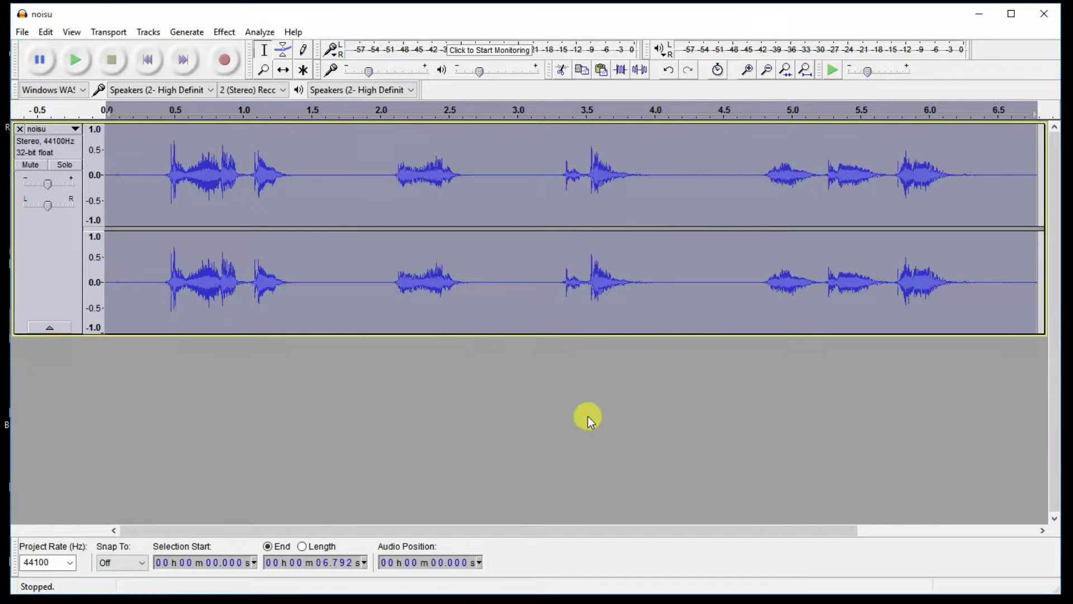
Play the noise-reduced recording from near its beginning, at about 0.15 s.
click(304, 177)
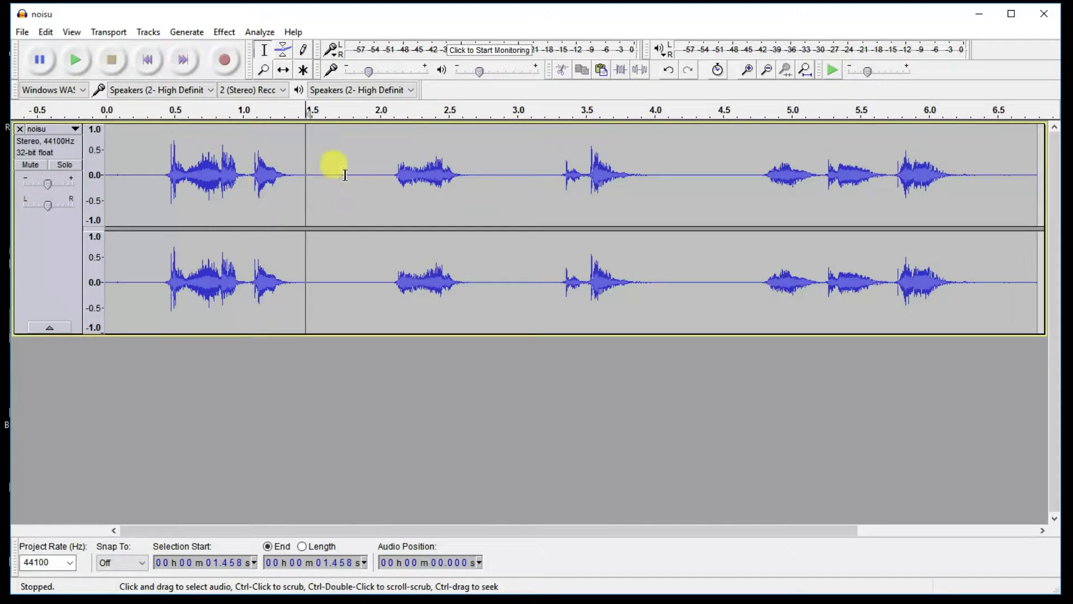
click(126, 157)
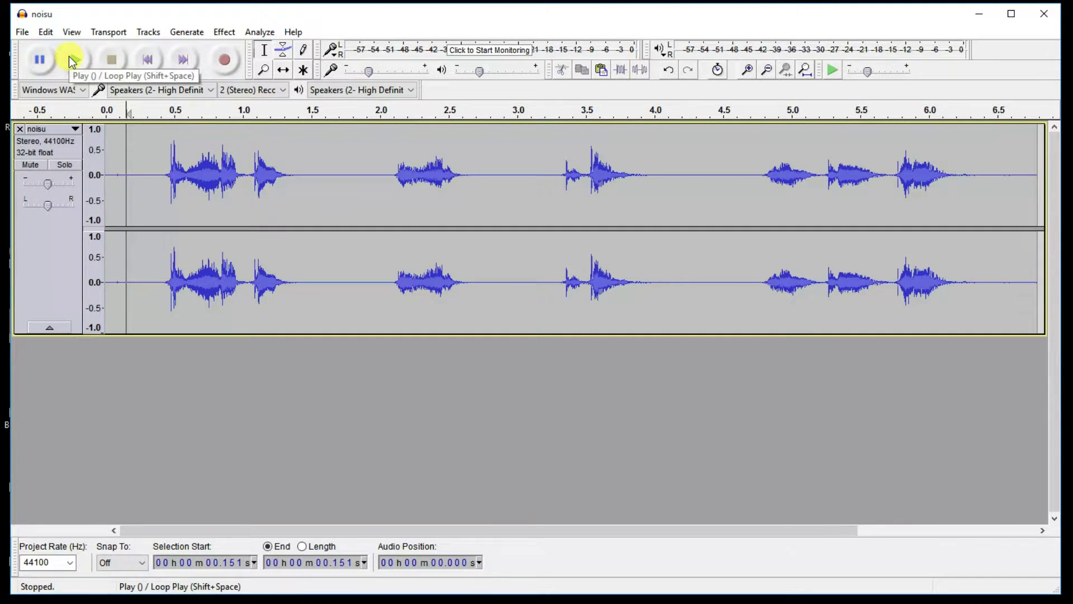
click(69, 56)
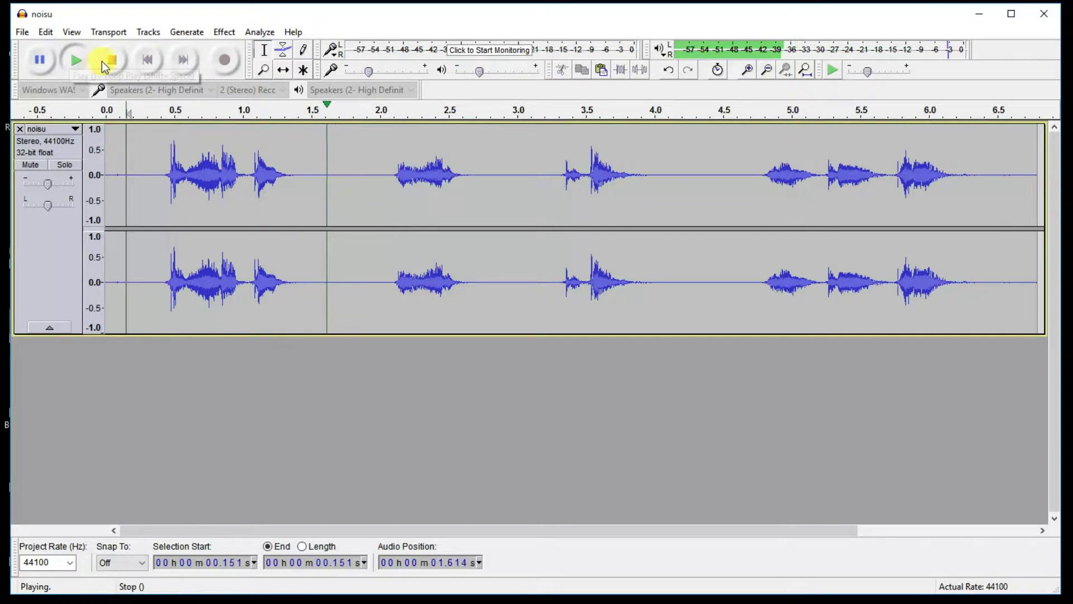
Replay the noise-reduced recording from about 0.15 s and stop playback.
click(105, 61)
click(80, 65)
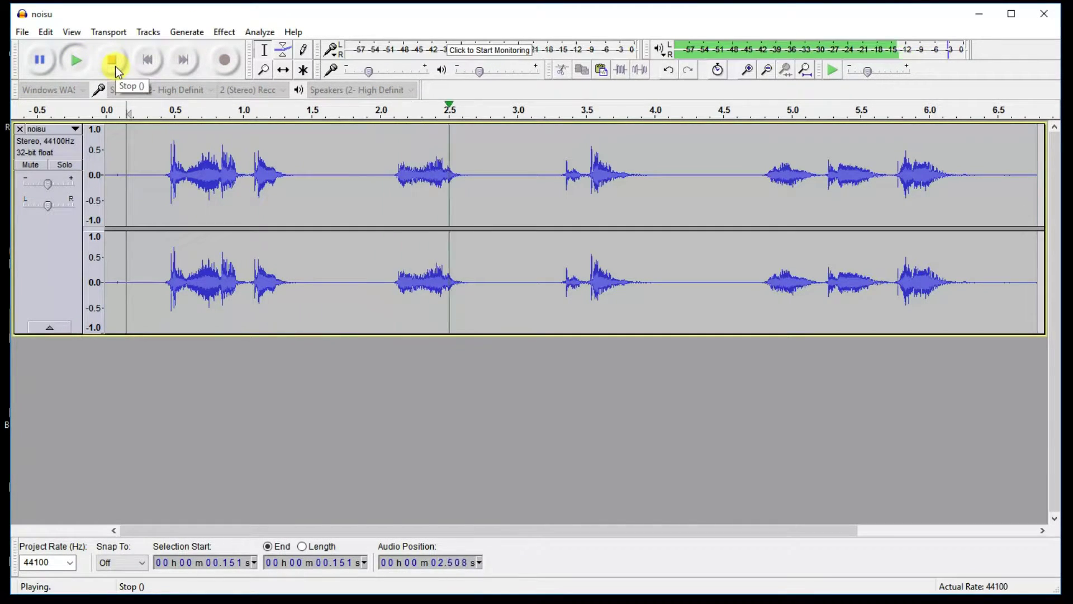
click(114, 64)
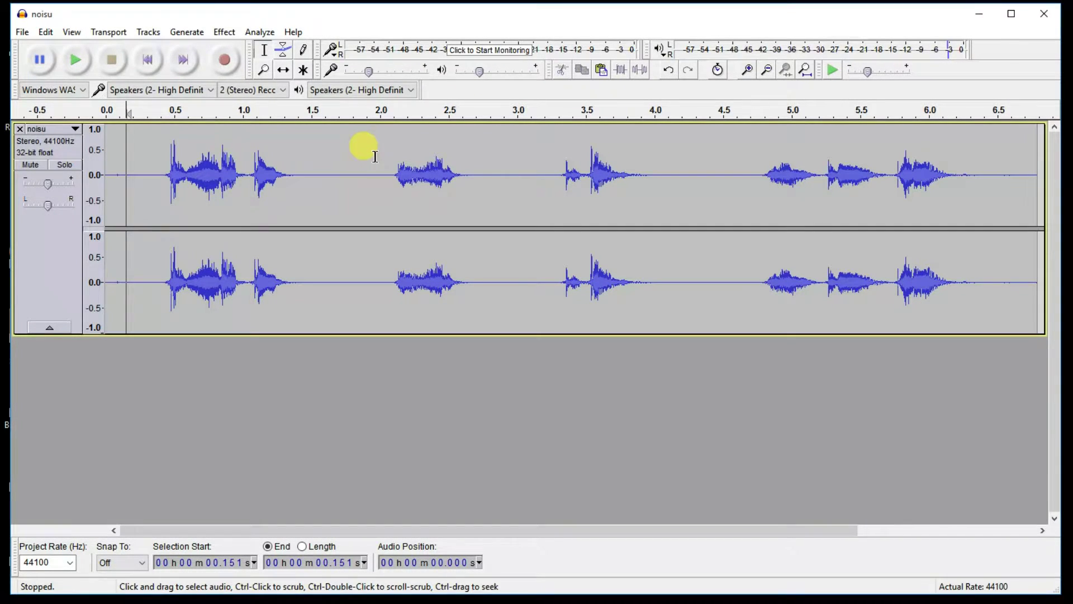
Normalize the whole track to a maximum amplitude of -1.0 dB with DC offset removal.
click(225, 33)
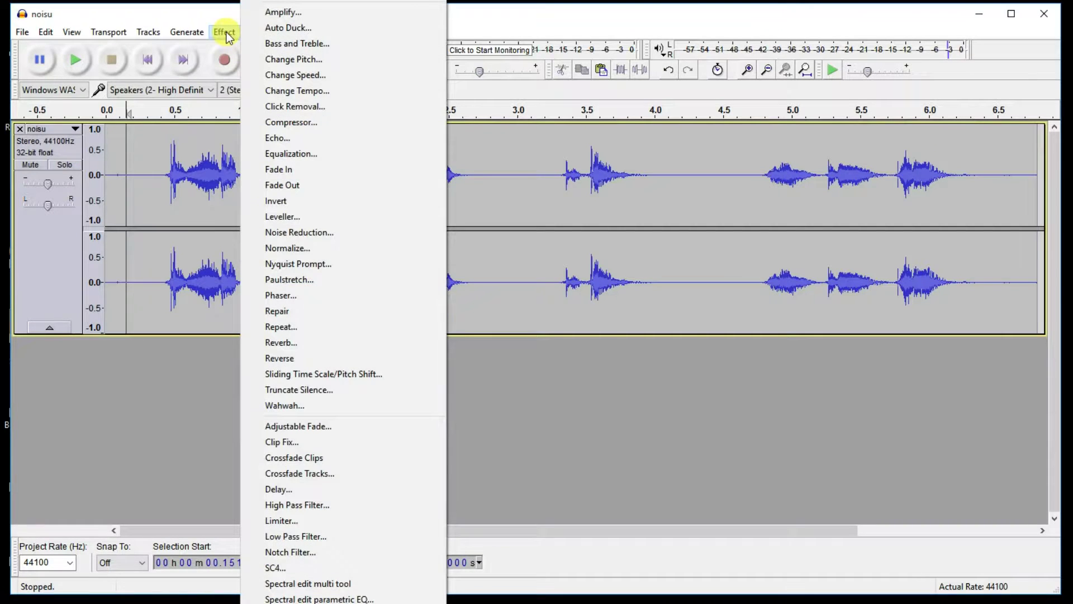
click(300, 248)
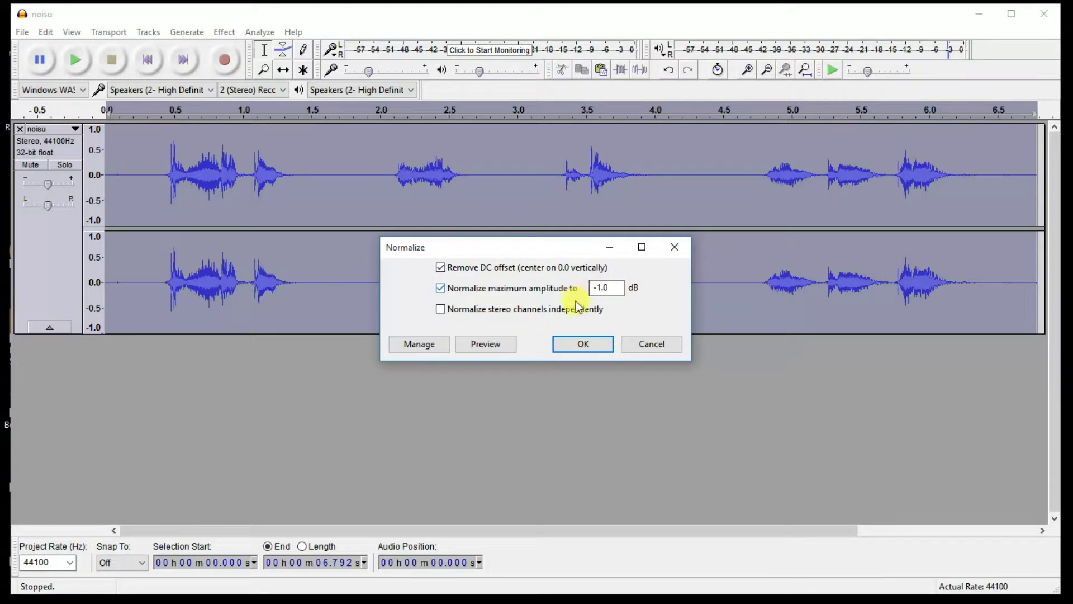
click(588, 344)
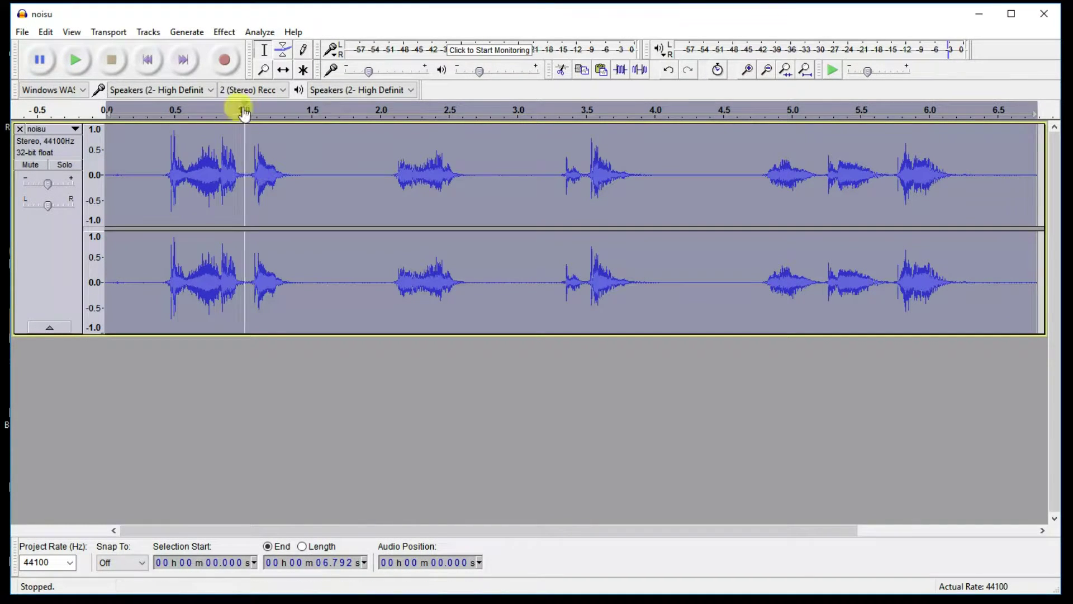
Compress the whole track with a -60 dB threshold, -40 dB noise floor, 2:1 ratio and make-up gain for 0 dB.
click(223, 33)
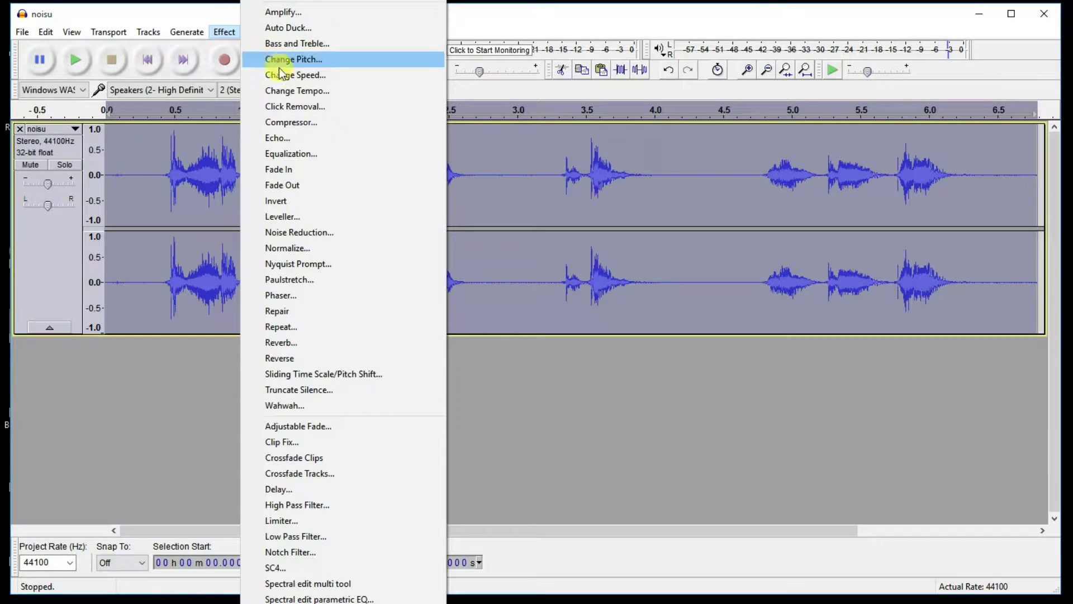
click(296, 122)
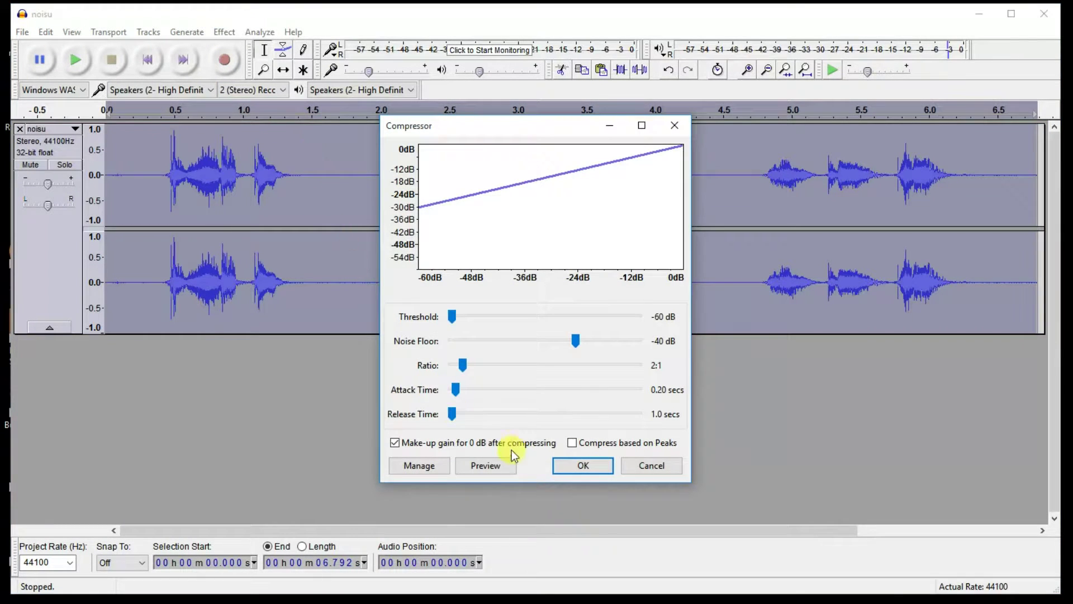
click(575, 468)
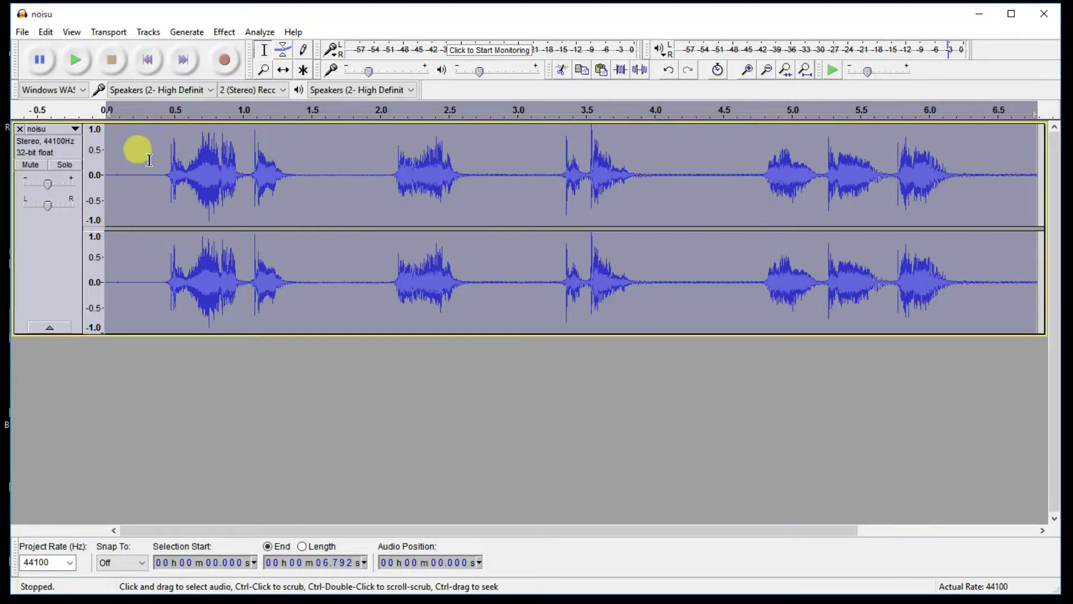
Play the compressed recording twice from near its beginning, at about 0.12 s, and stop playback.
click(122, 127)
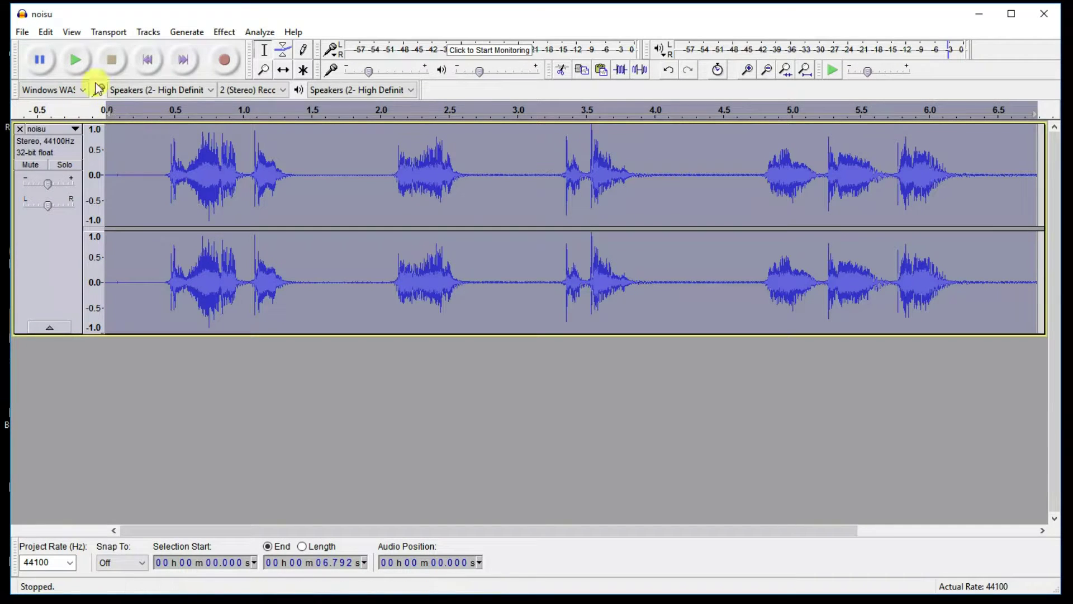
click(77, 61)
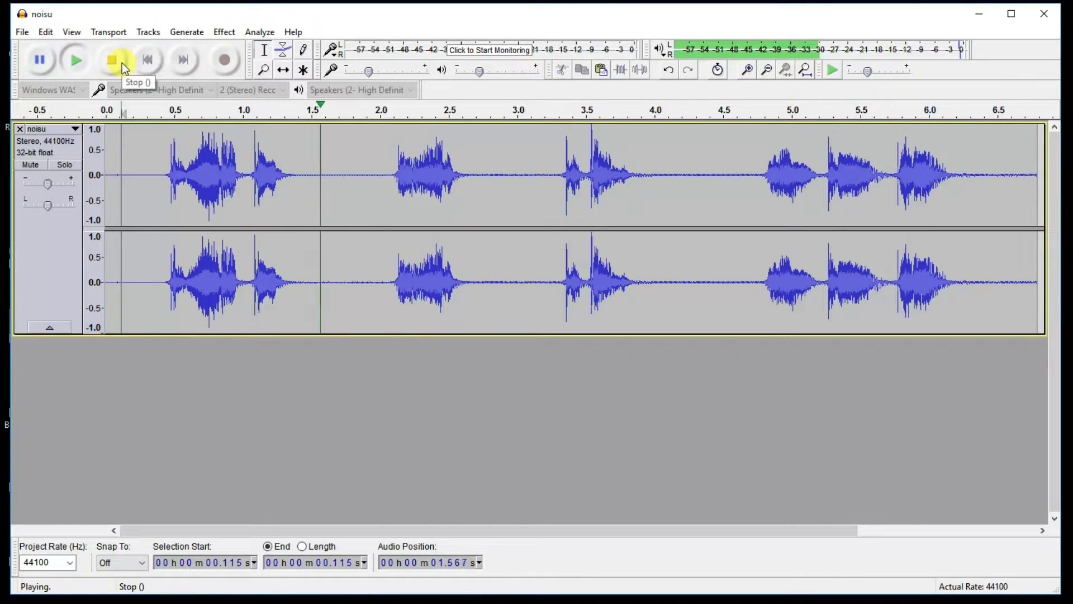
click(122, 63)
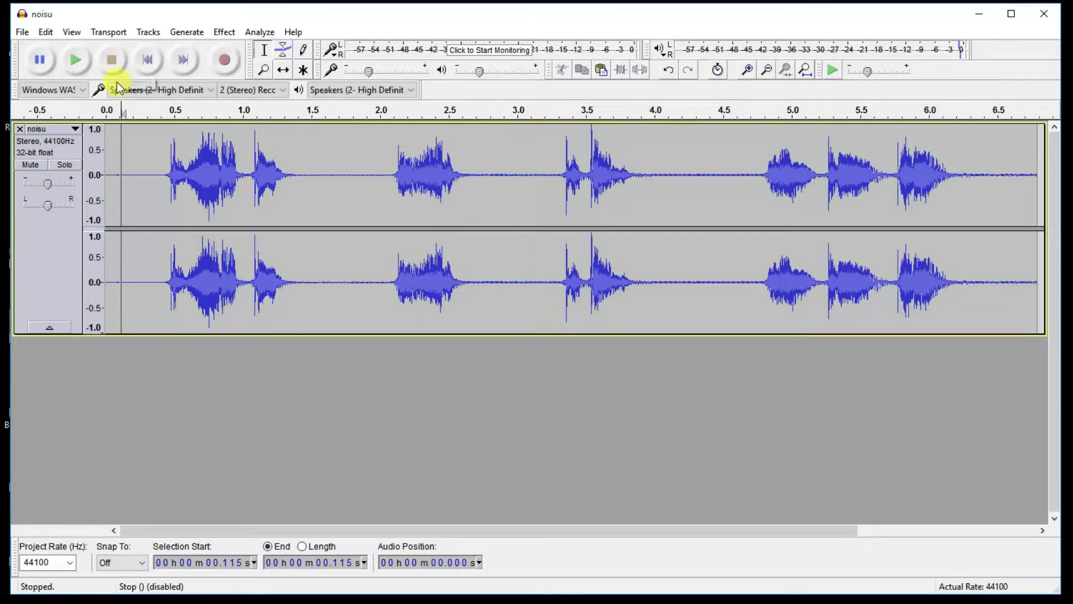
click(78, 64)
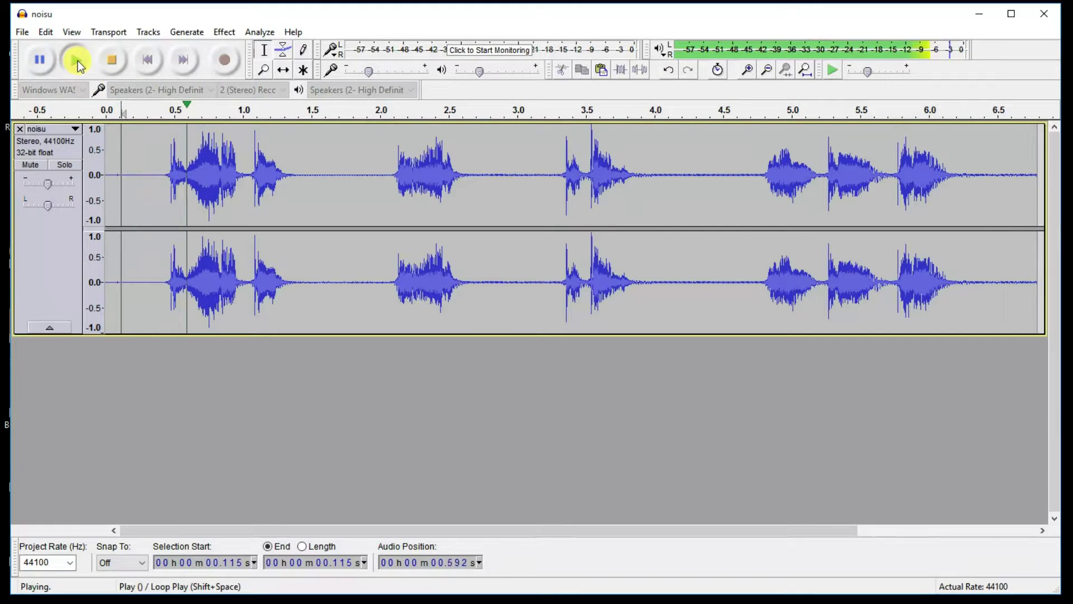
click(112, 63)
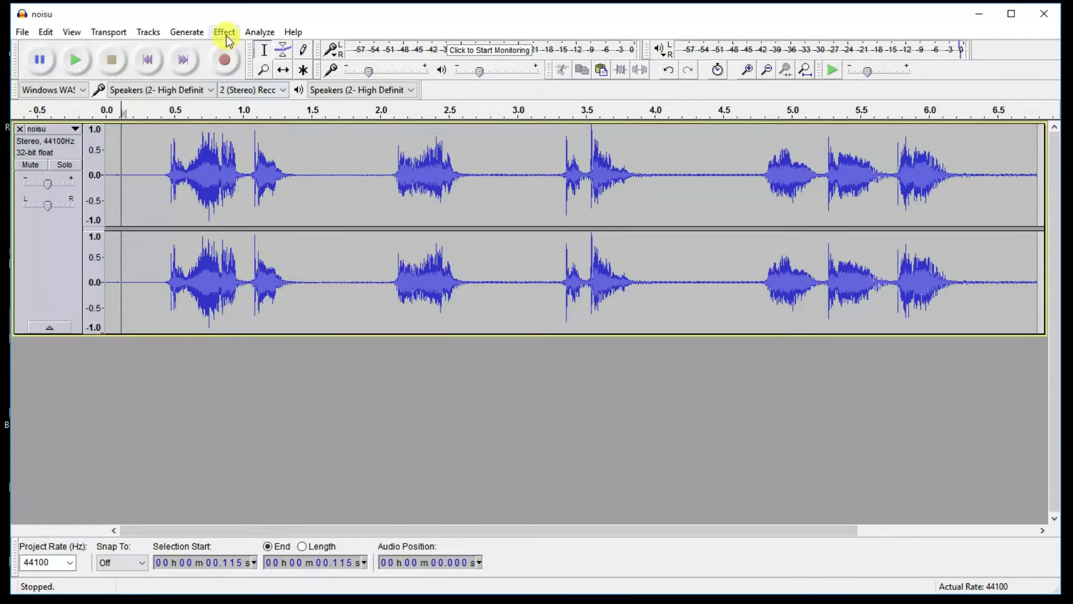
Apply Equalization with the Bass Boost curve to the whole track.
click(226, 33)
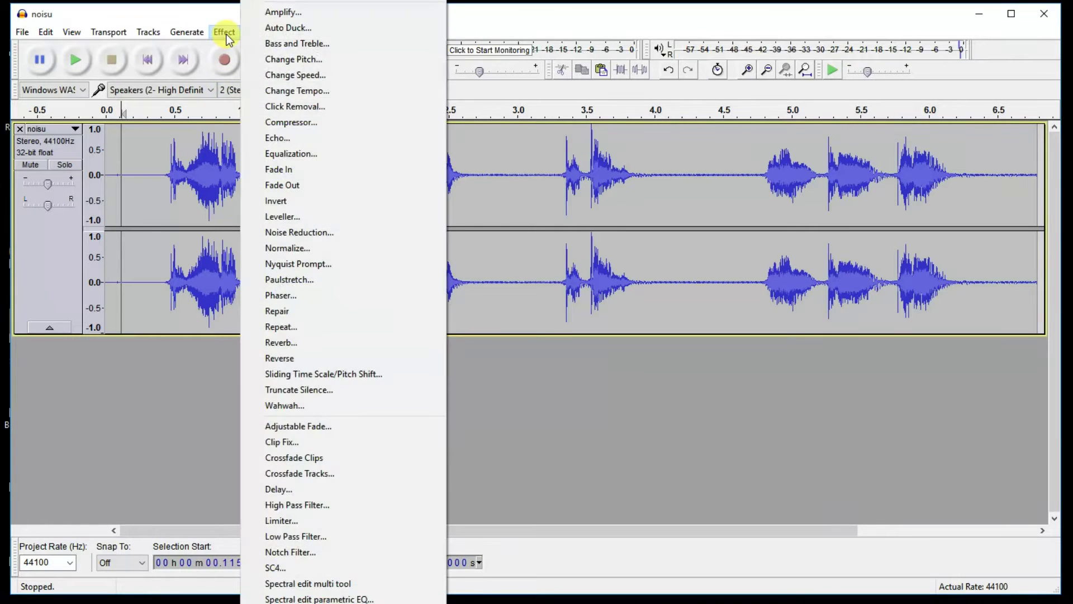
click(296, 157)
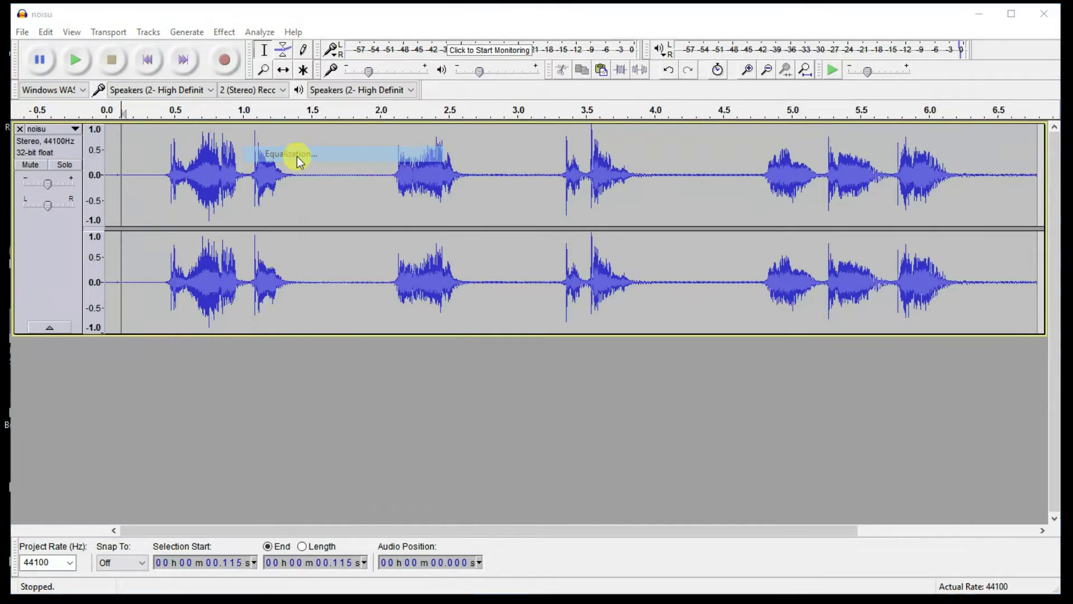
click(412, 462)
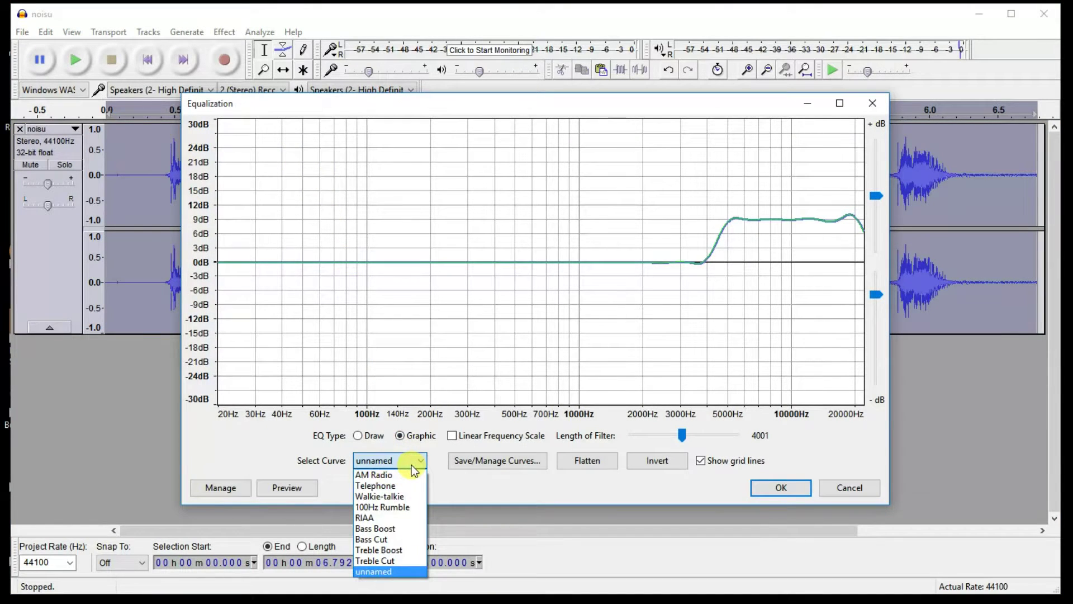
click(388, 530)
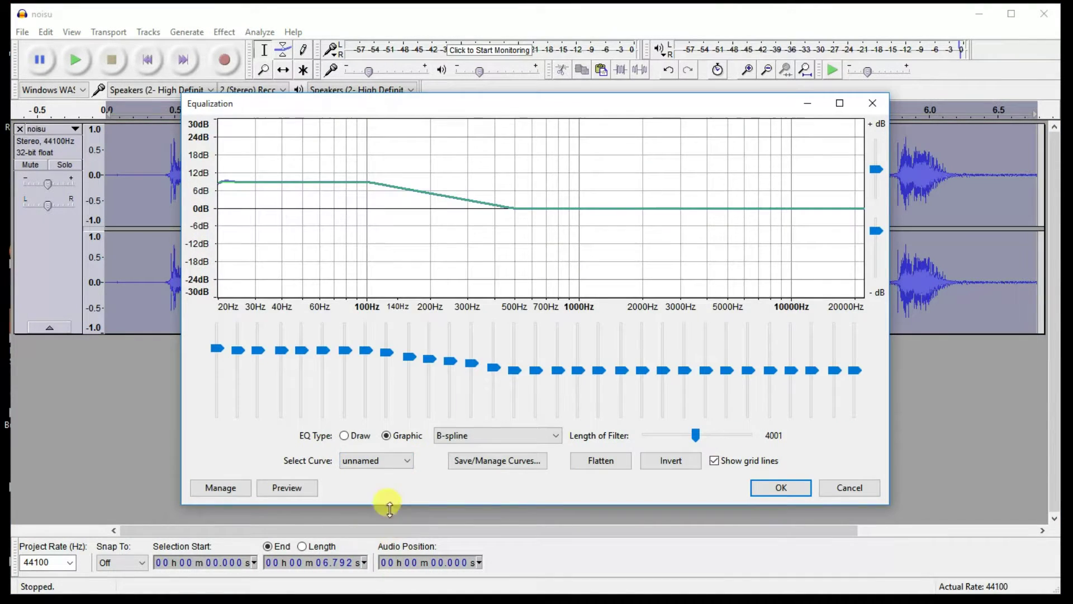
click(781, 490)
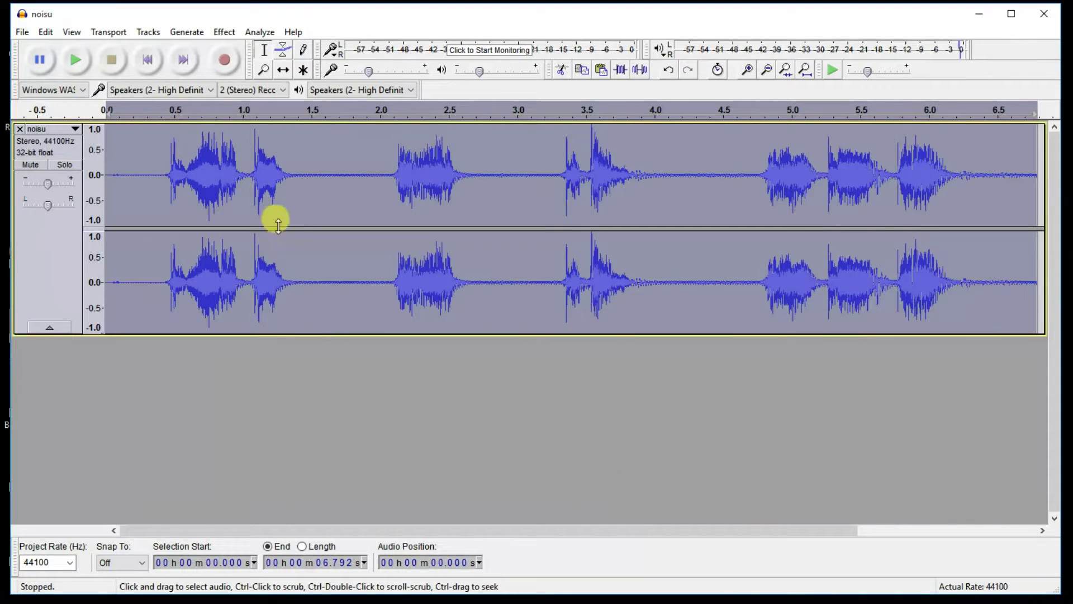
Apply Equalization with the Treble Boost curve to the whole track.
click(226, 34)
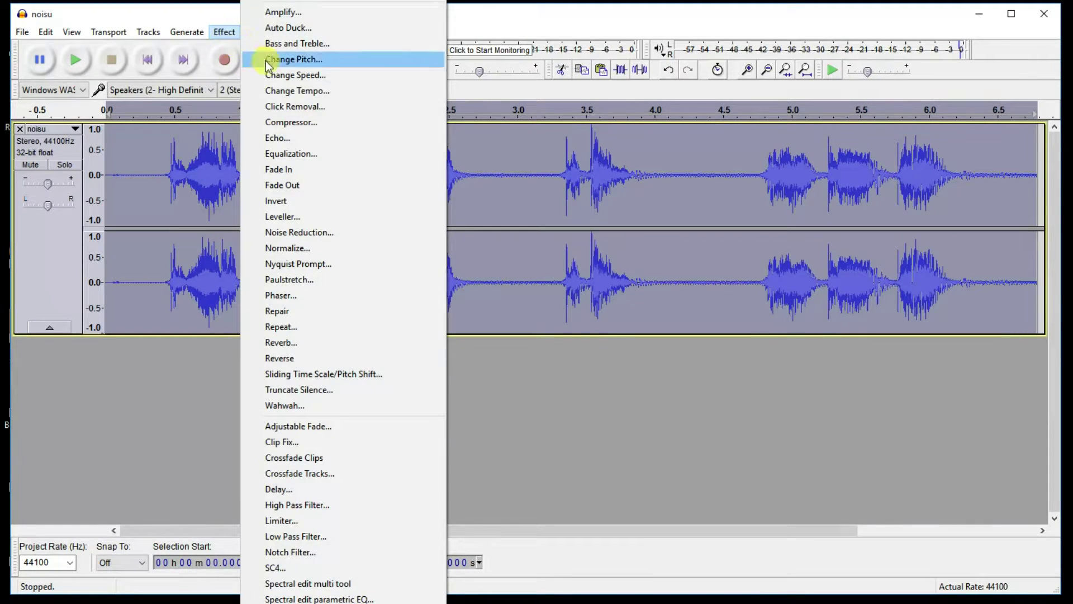
click(310, 154)
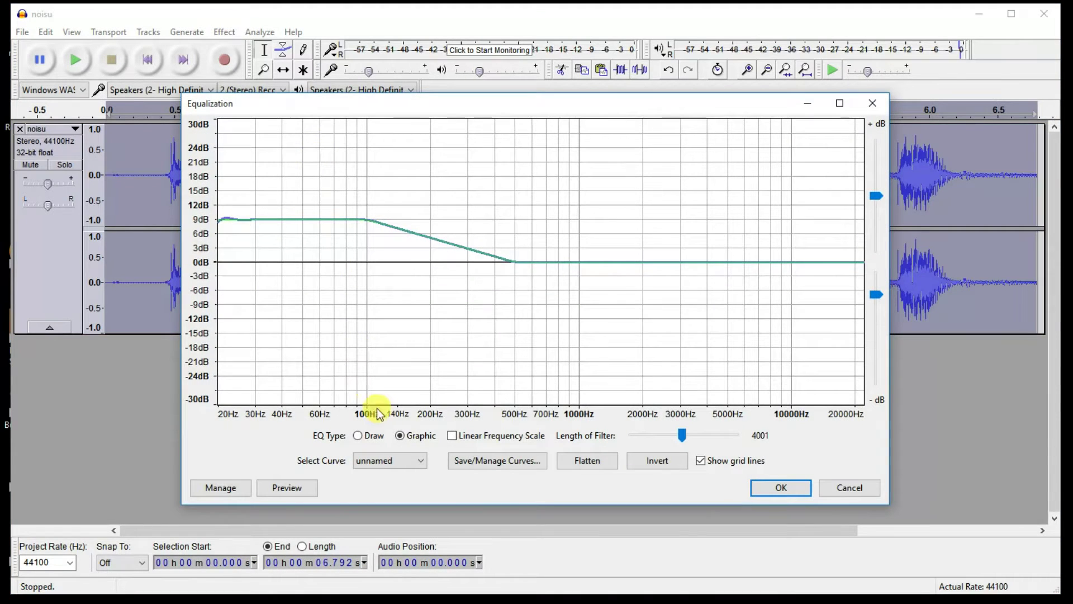
click(422, 464)
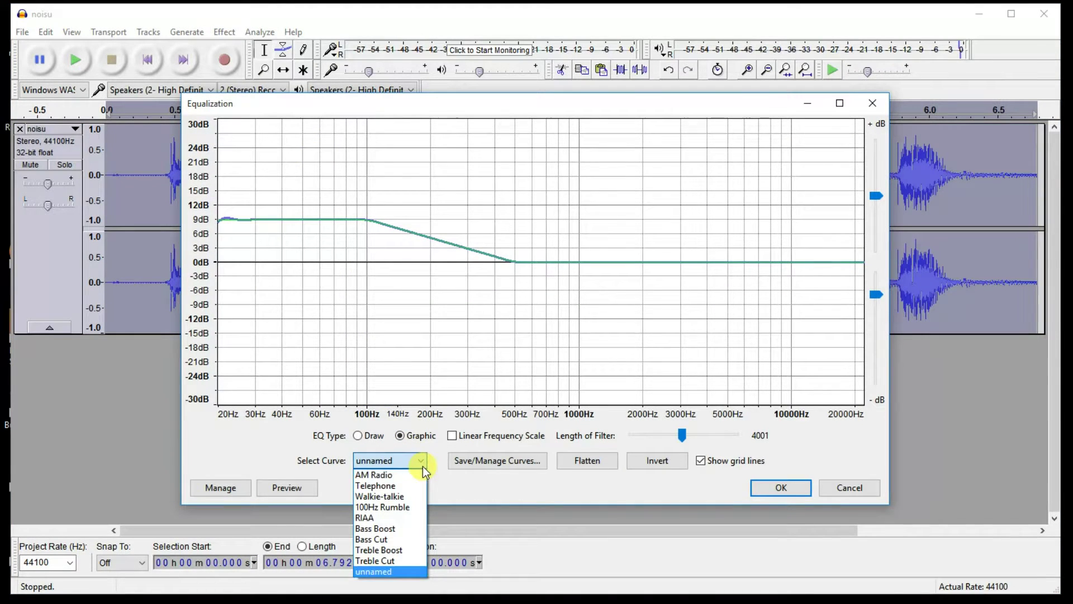
click(400, 551)
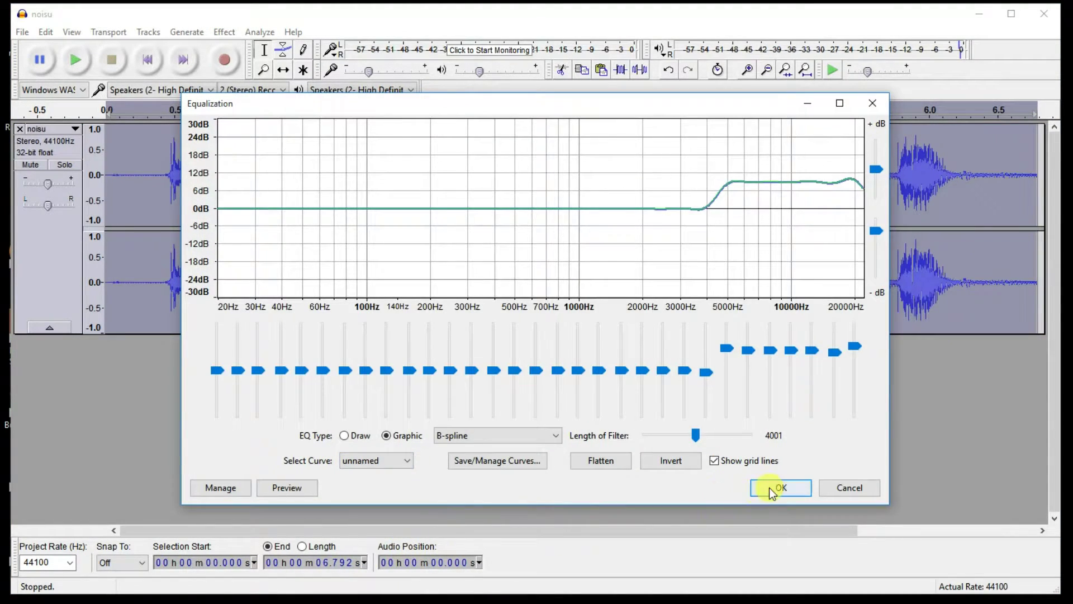
click(777, 488)
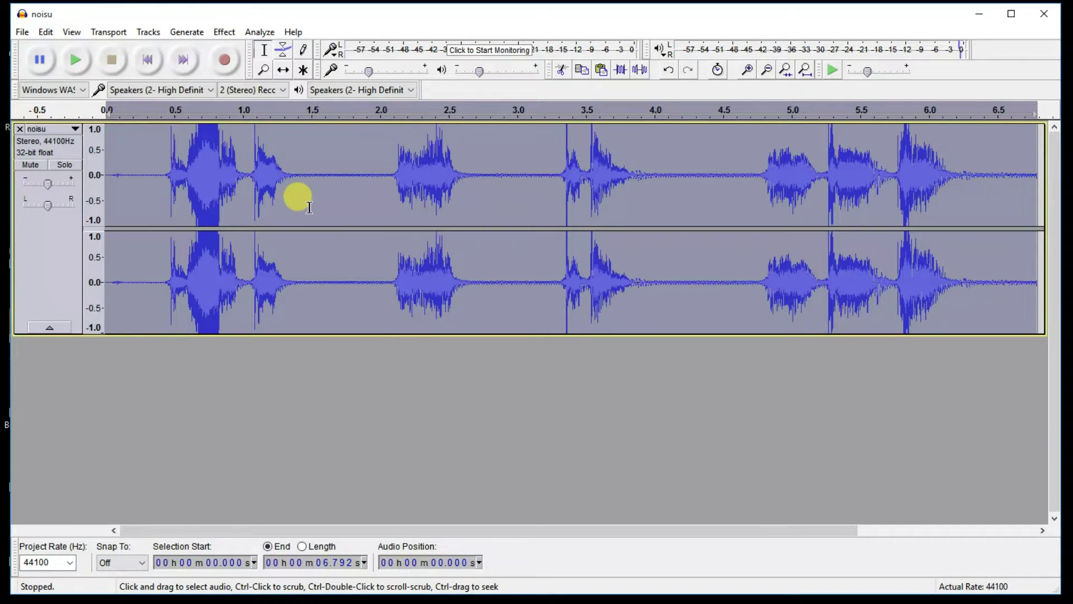
Capture a fresh noise profile from the quiet passage between about 1.5 s and 1.98 s.
click(312, 171)
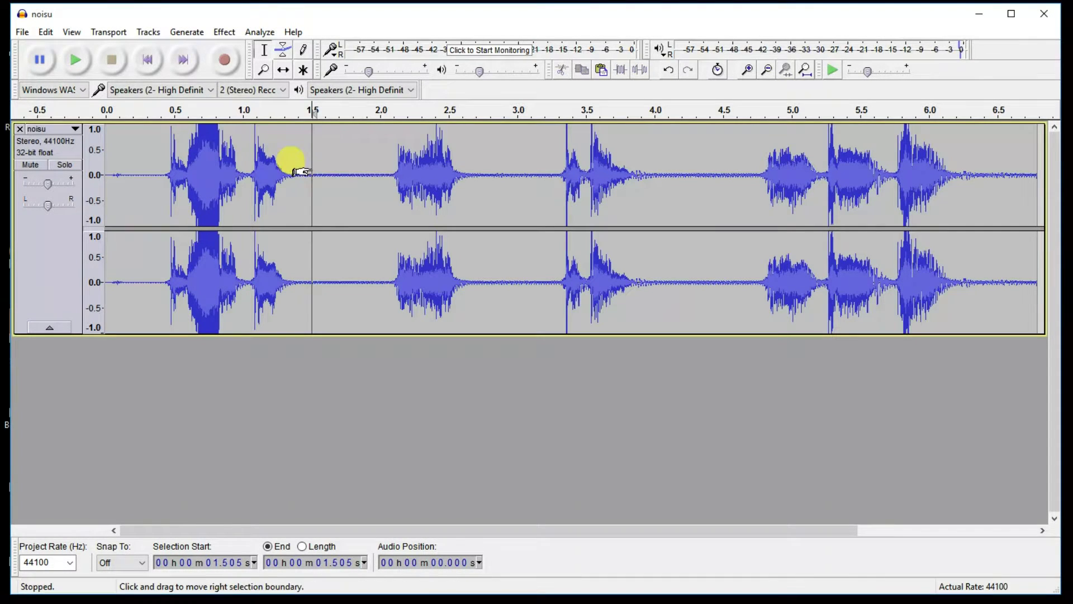
drag(318, 167, 376, 157)
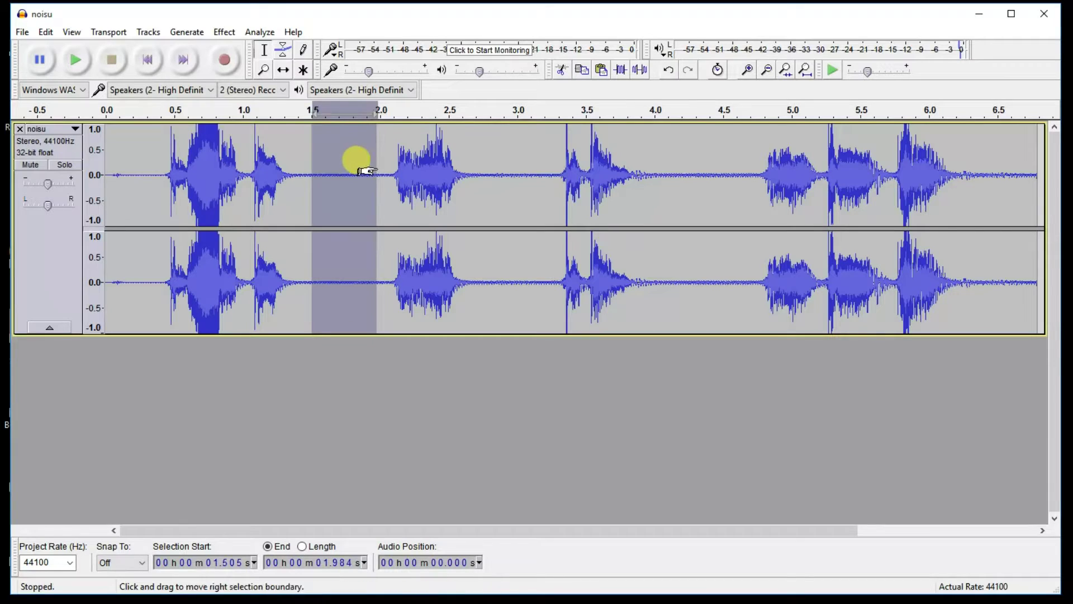
click(226, 32)
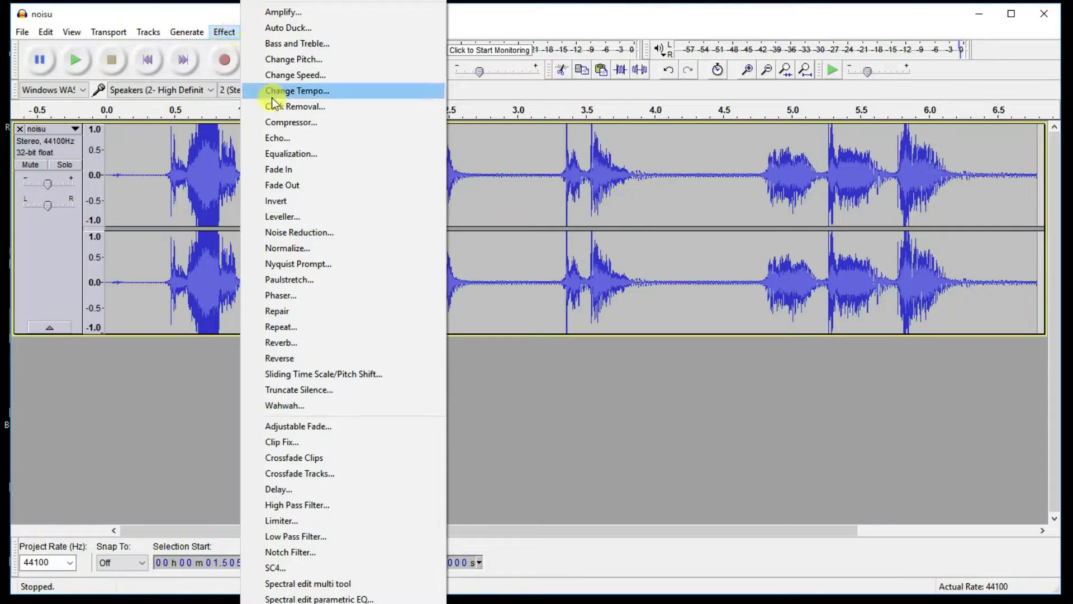
click(316, 235)
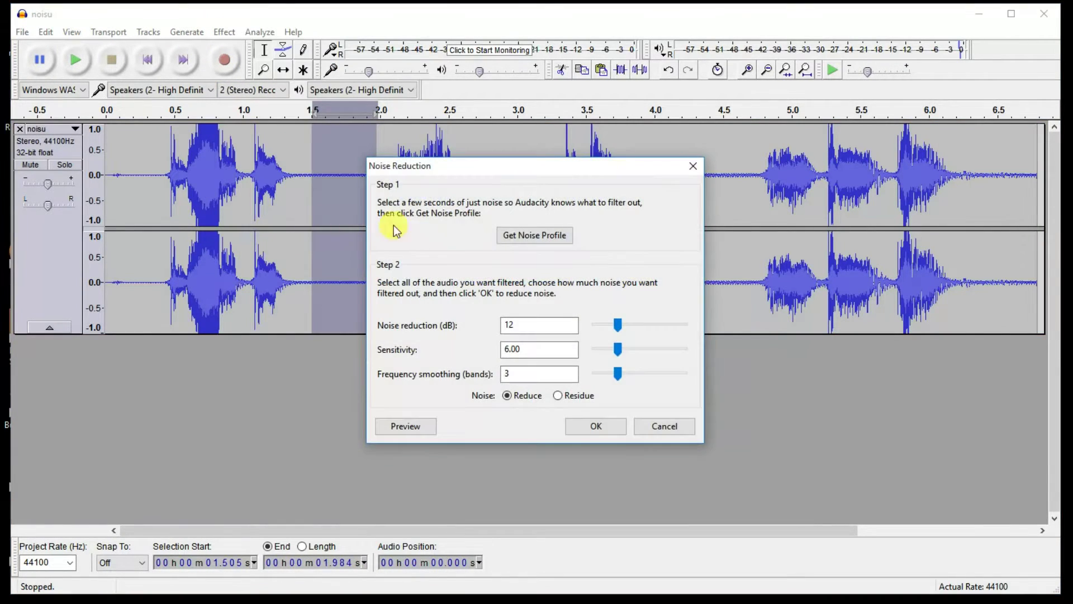
click(517, 235)
Apply Noise Reduction to the whole equalized track at 12 dB, sensitivity 6.00 and 3 frequency smoothing bands.
click(490, 215)
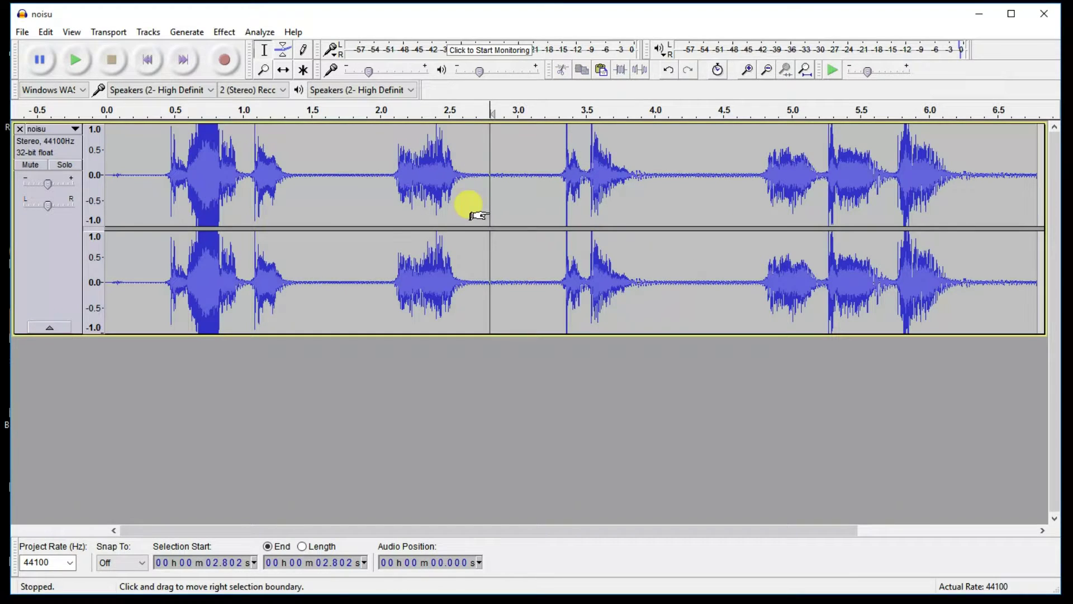
key(ctrl+a)
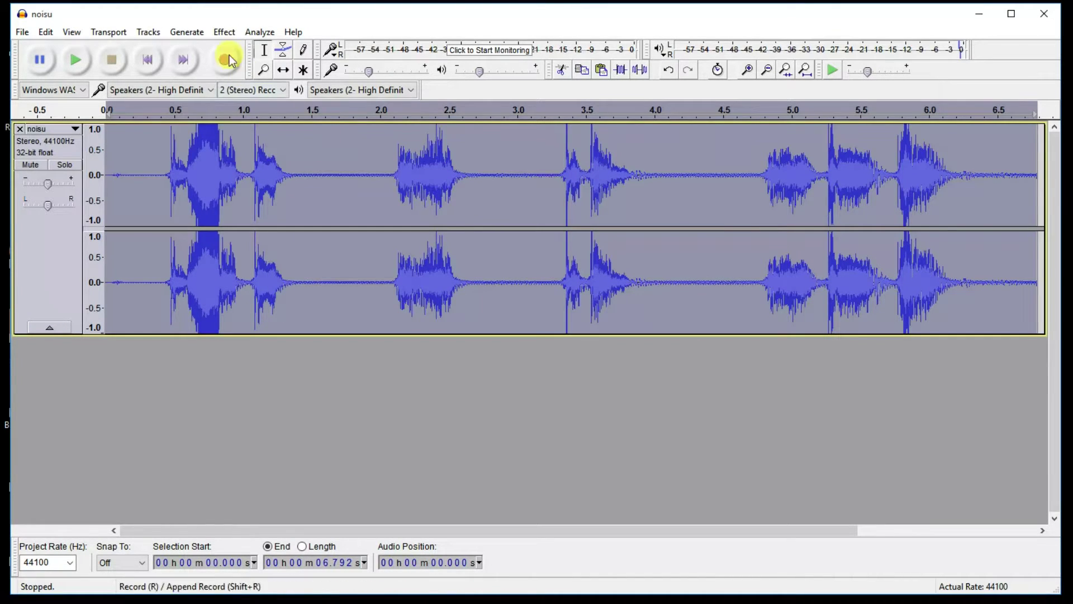
click(224, 32)
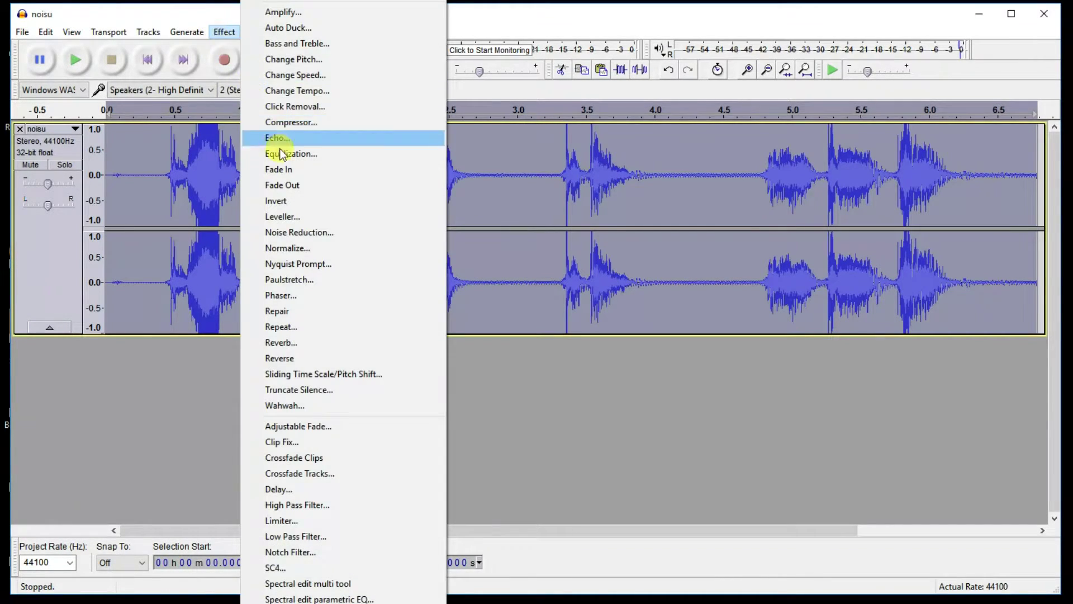
click(328, 231)
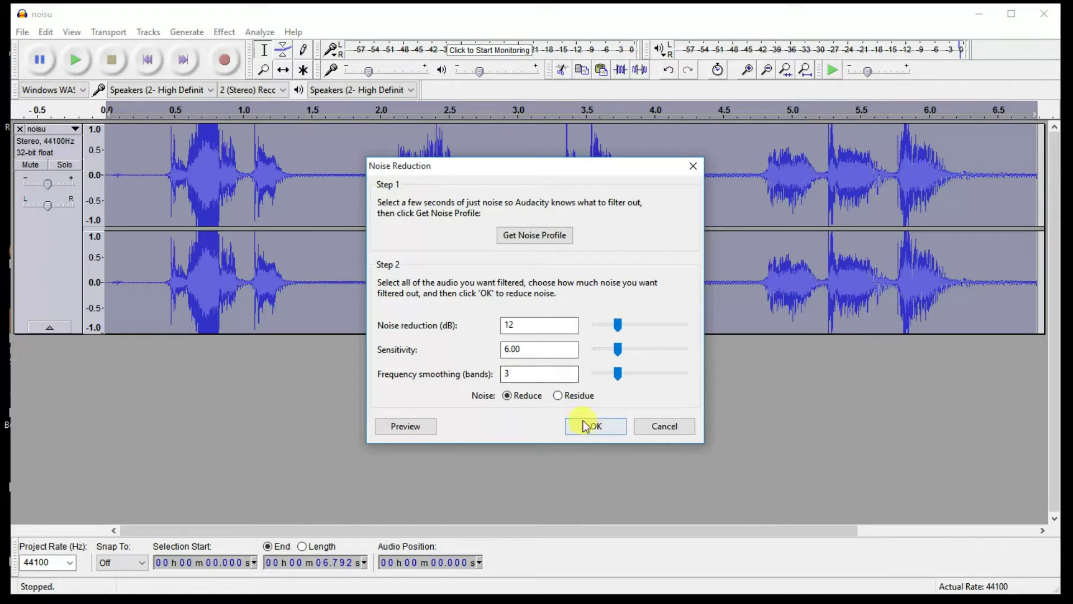
click(597, 426)
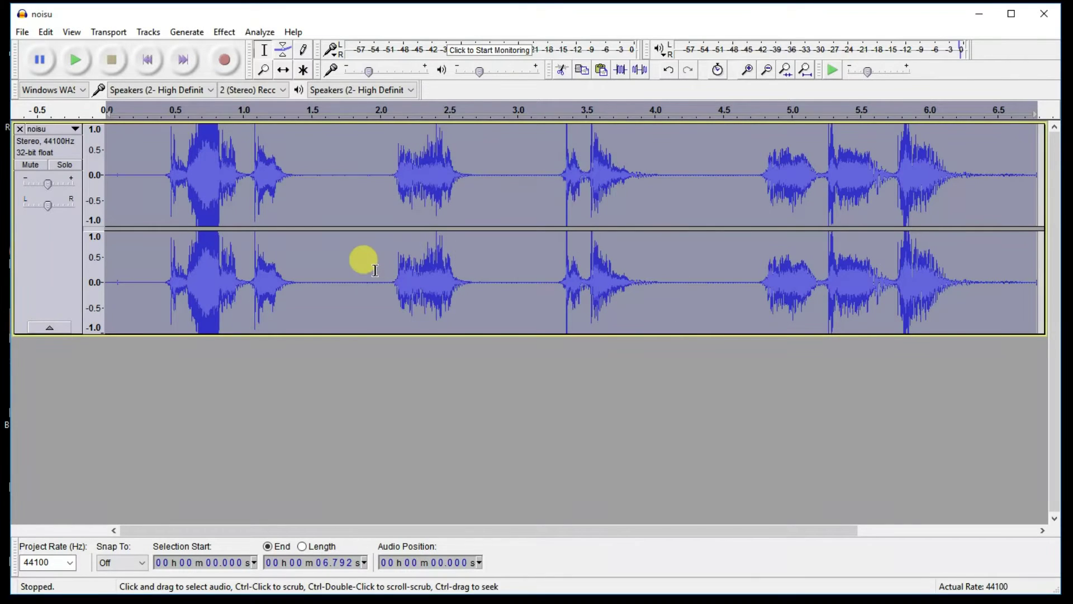
Play the equalized and denoised recording from about 0.21 s.
click(136, 168)
click(75, 62)
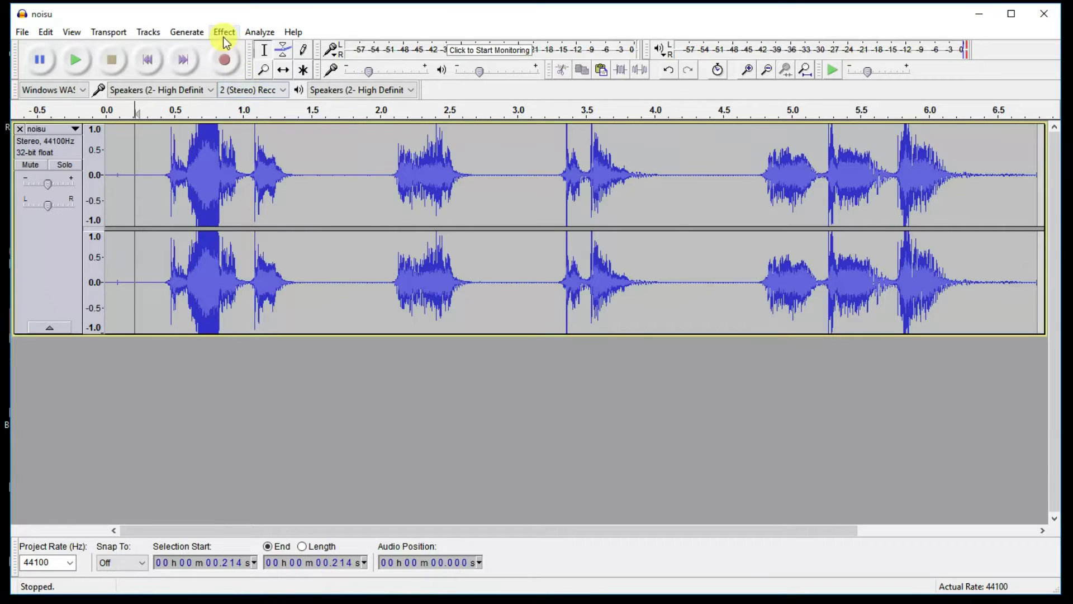
Apply a Hard Limit limiter to the whole track at -2.10 dB with 10 ms hold and no make-up gain.
click(223, 33)
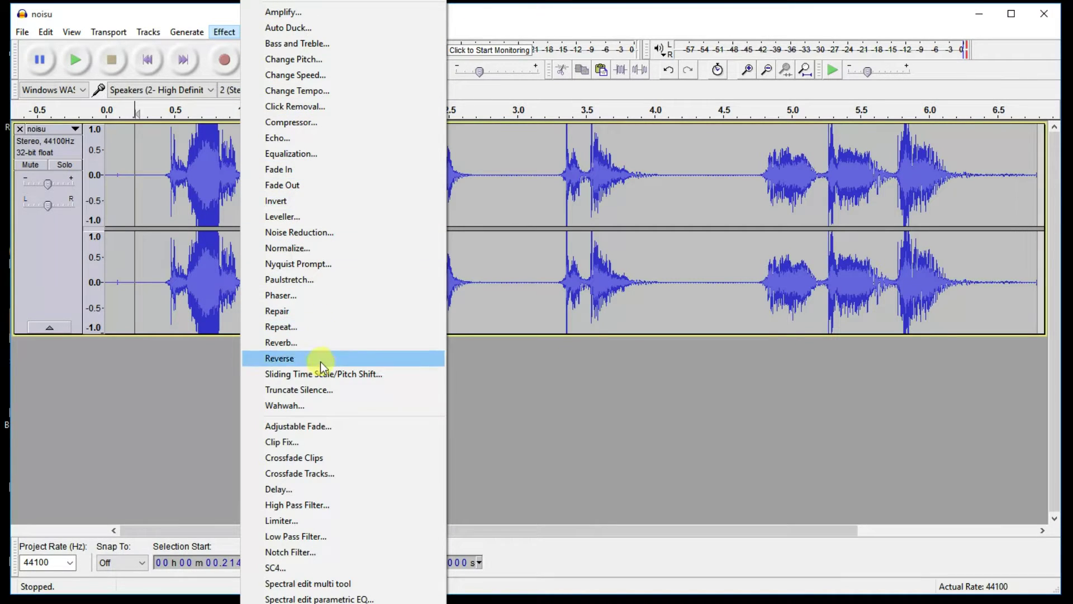
click(302, 520)
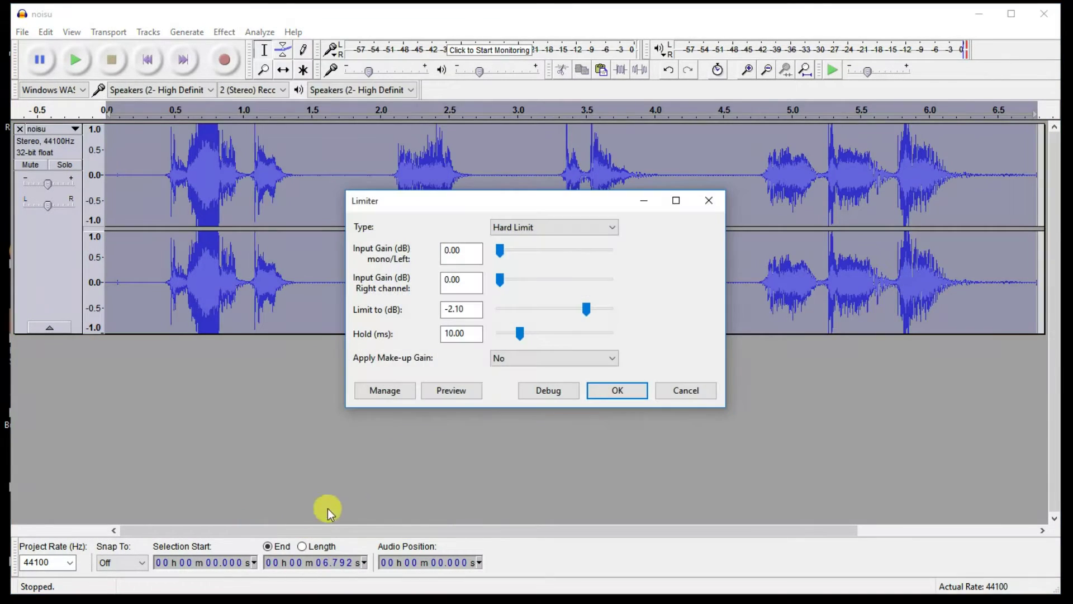
click(522, 227)
click(522, 227)
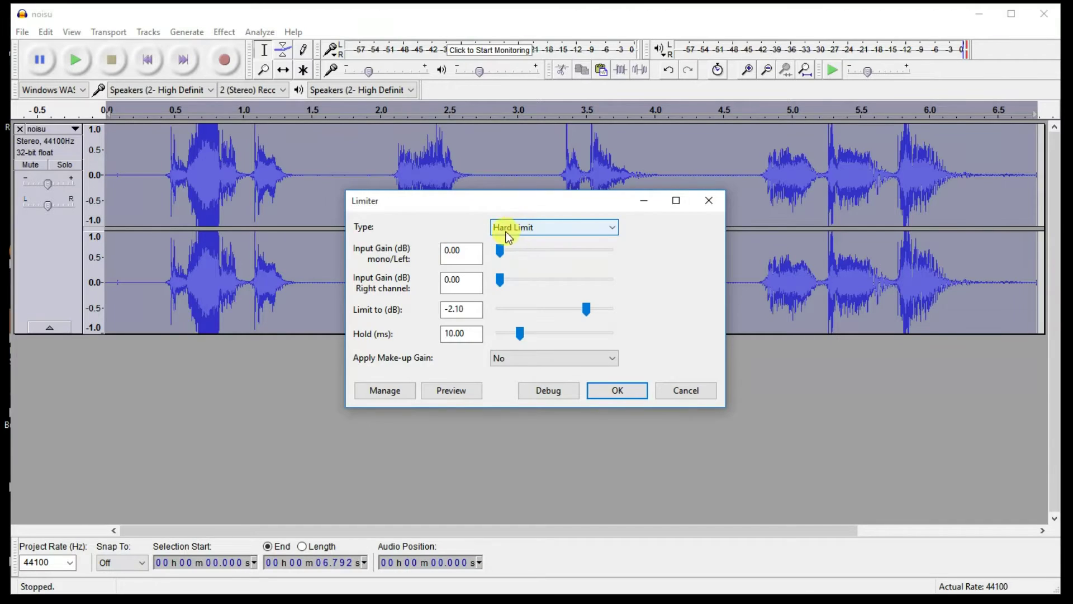
click(615, 389)
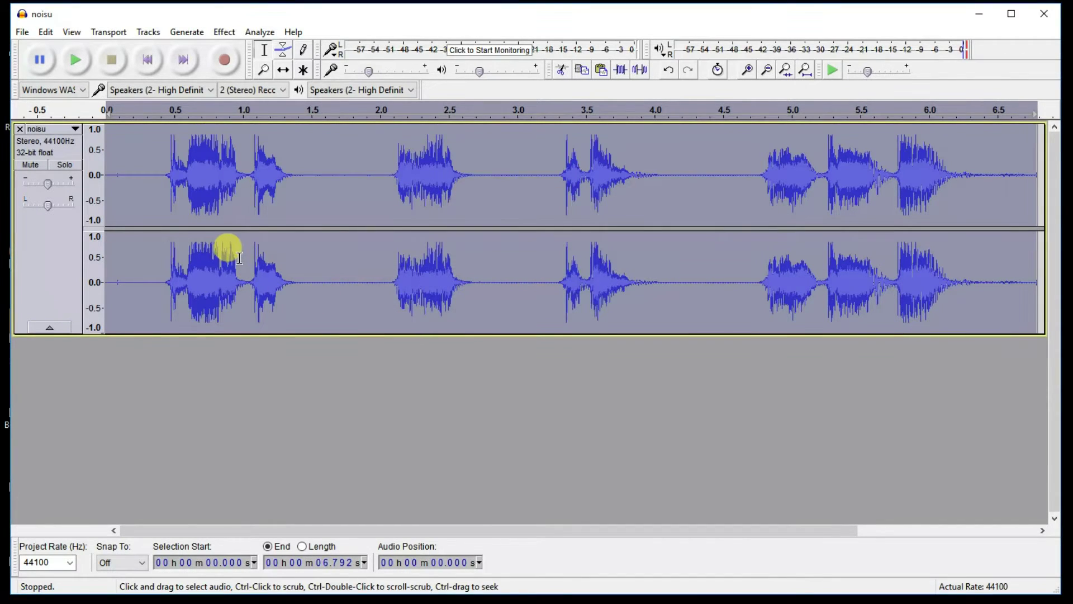
Amplify the whole limited track to raise its peaks to full scale.
click(223, 32)
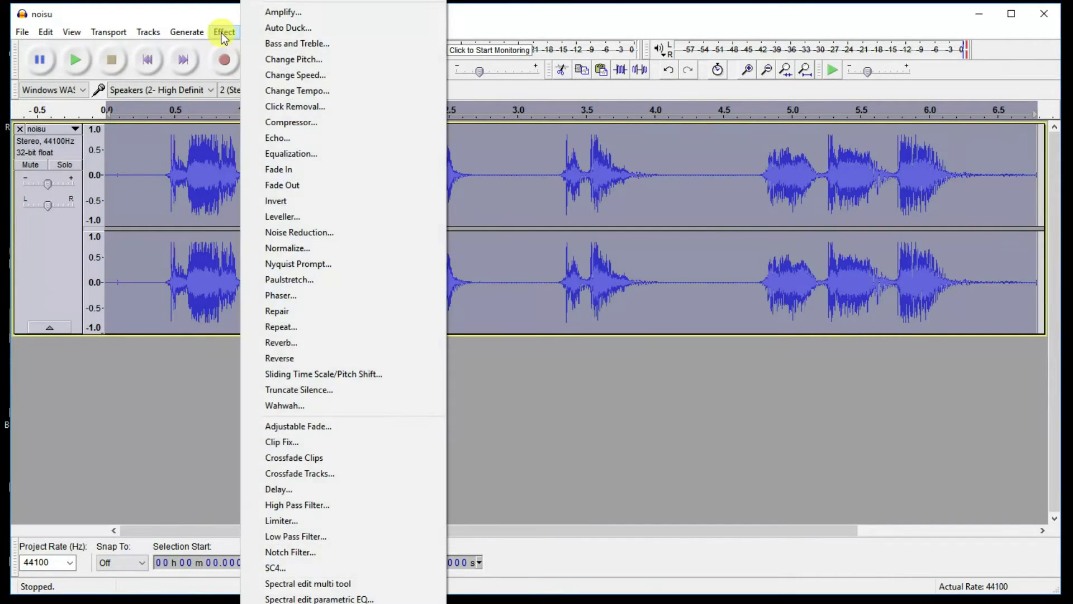
click(286, 12)
click(584, 363)
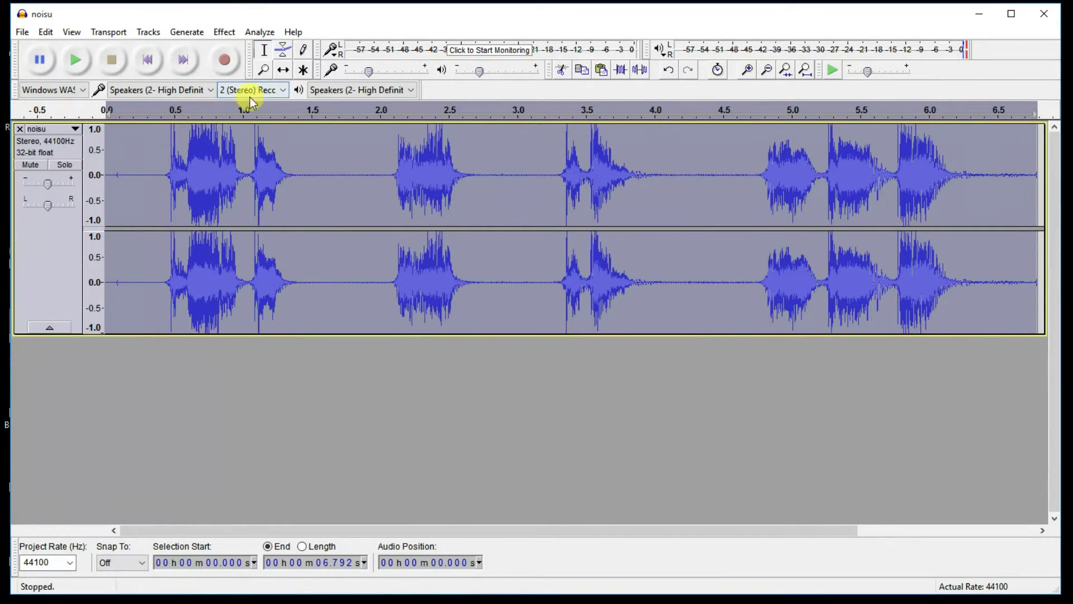
Amplify the whole track a second time with clipping allowed, raising the gain well above 0 dB to make the voice much louder.
click(352, 190)
click(224, 31)
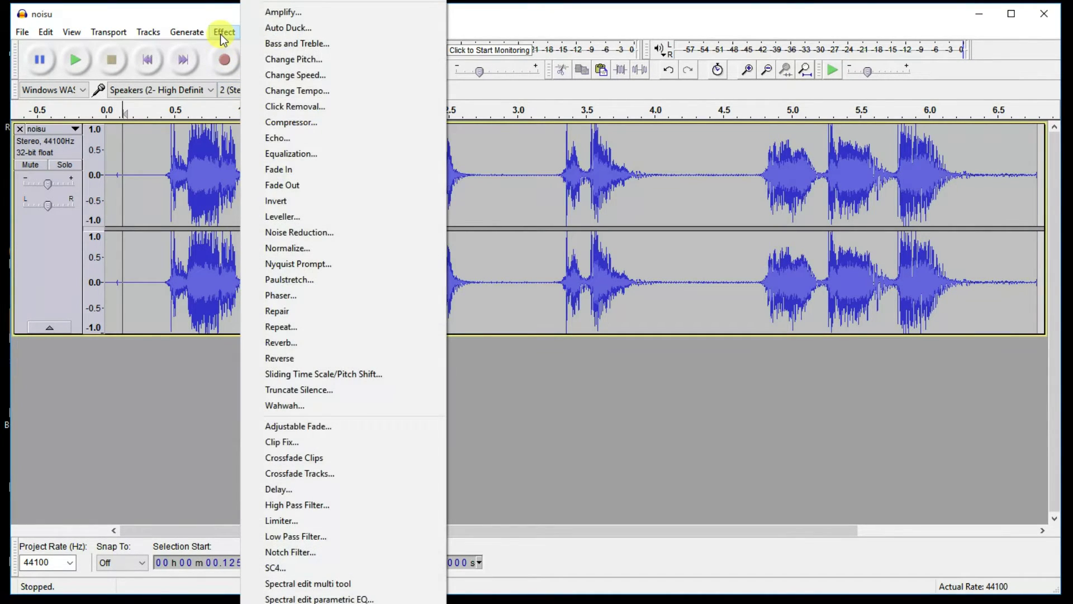
click(284, 12)
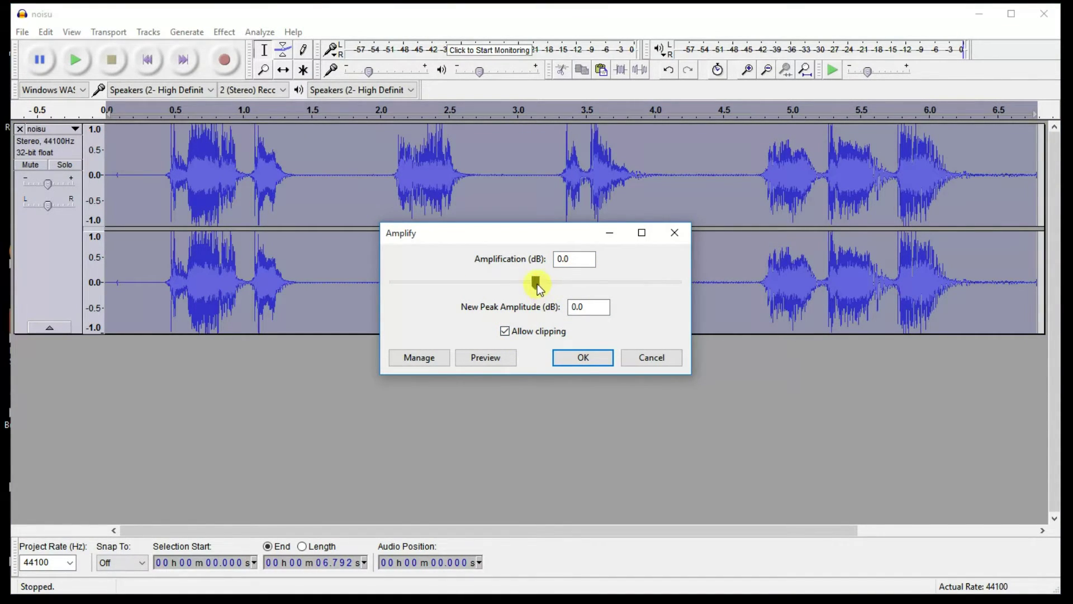
drag(541, 286, 542, 287)
drag(568, 289, 565, 286)
click(592, 356)
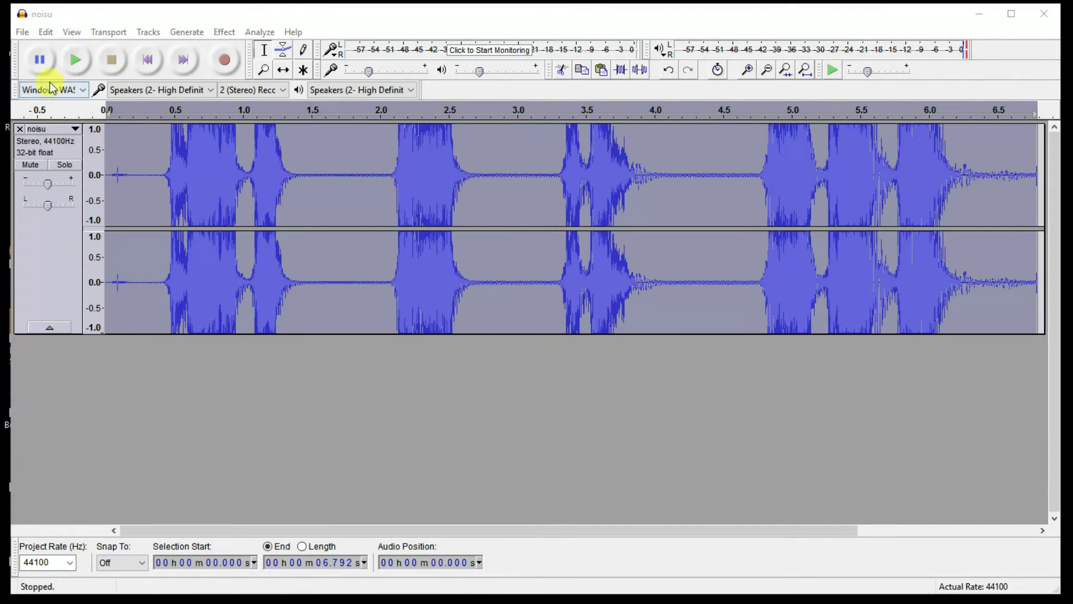
Examine the audio export file types, including other uncompressed files, and the MP3 quality presets, leaving the export without saving.
click(24, 33)
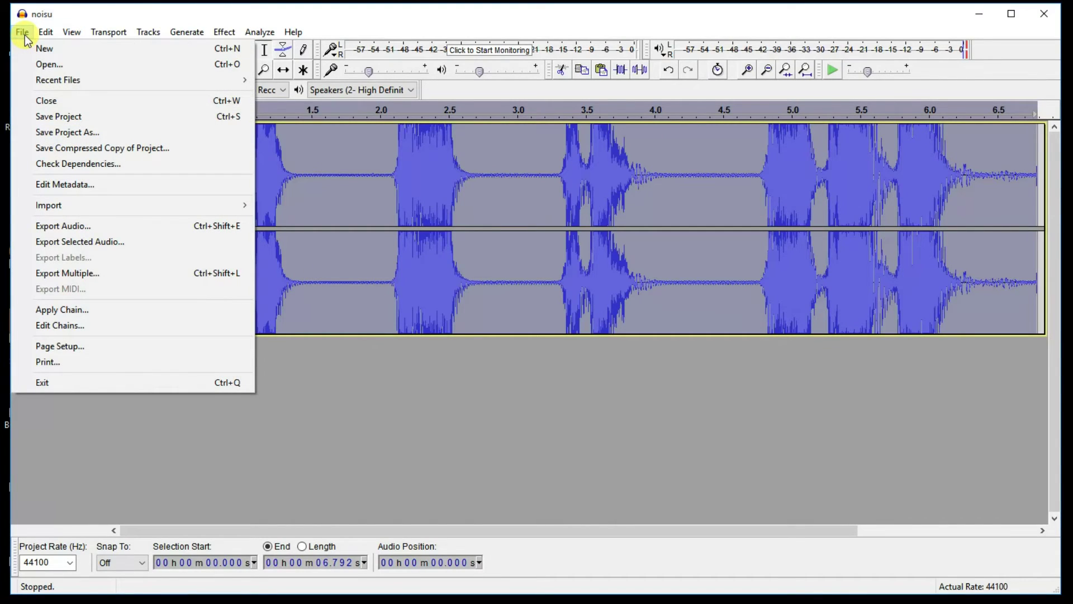
click(85, 229)
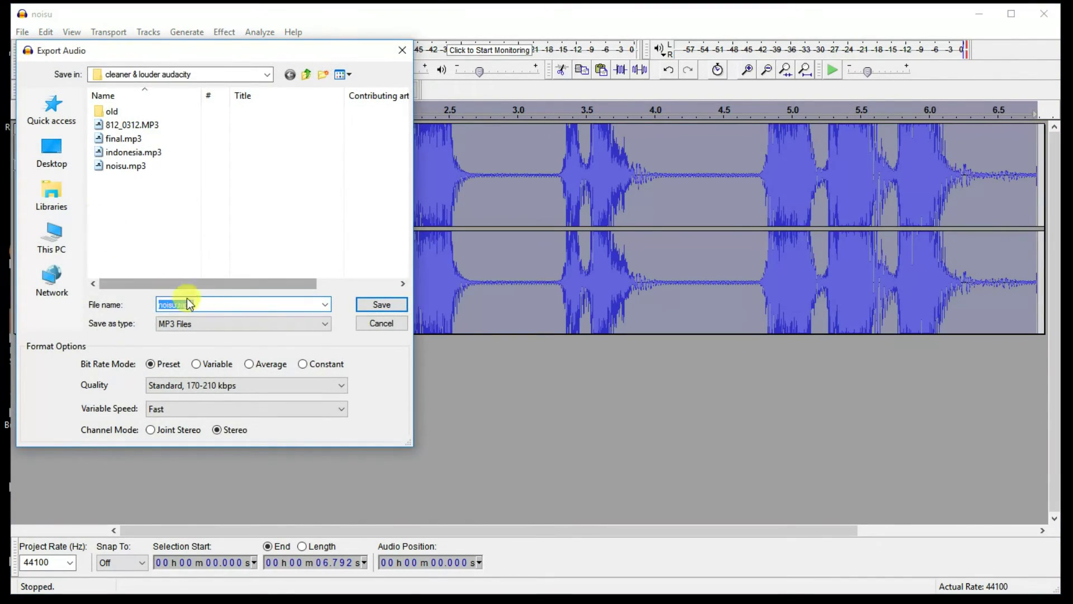
click(319, 335)
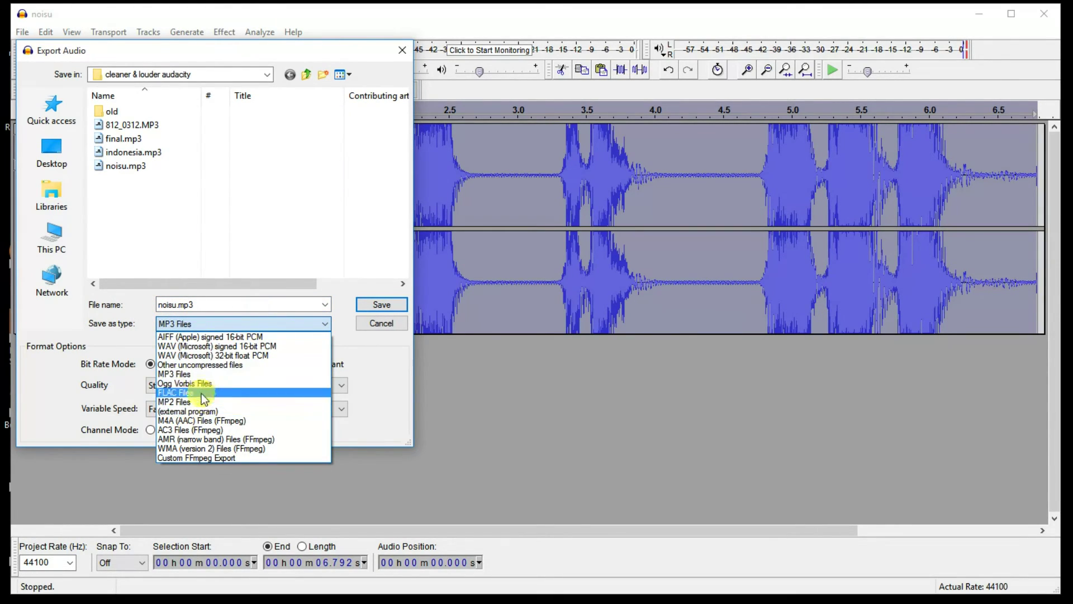
click(196, 366)
click(251, 304)
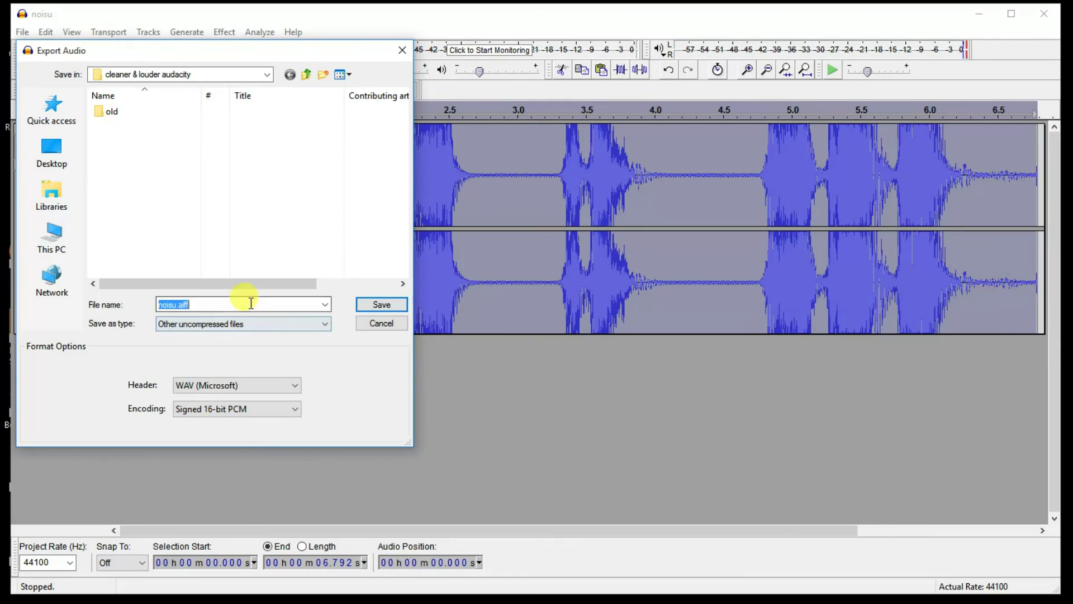
click(308, 324)
click(190, 373)
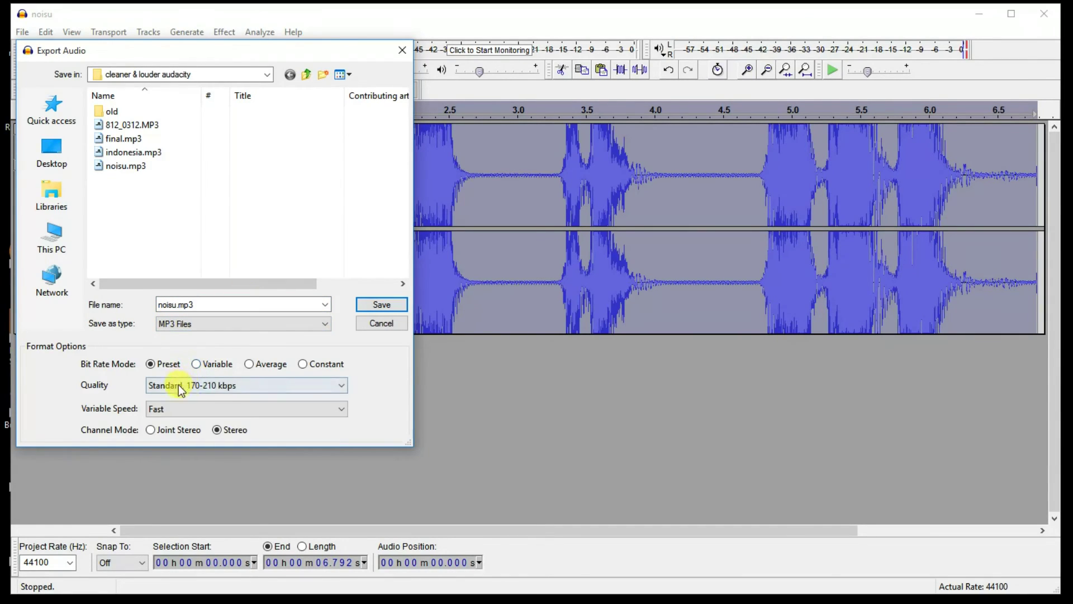
click(179, 385)
click(185, 384)
click(383, 327)
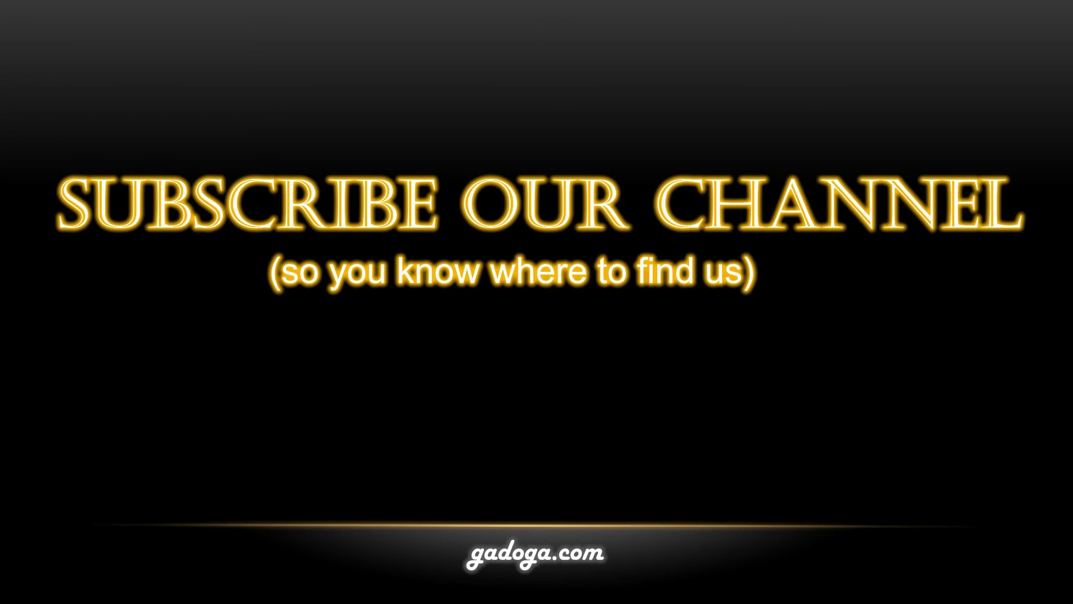